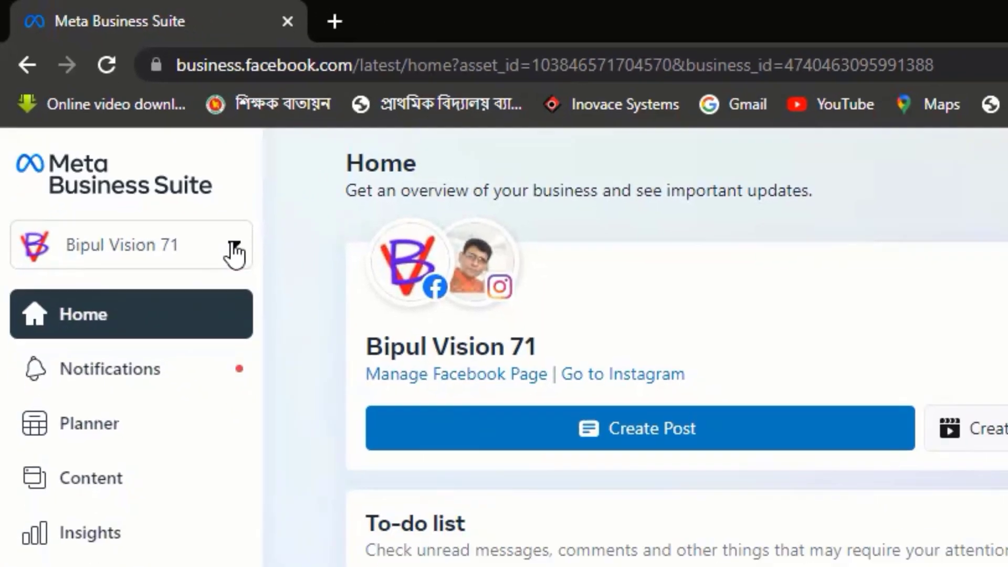
Review the business accounts and personal pages, and choose the Bipul Vision 71 page under Bipul Tech BD
{"action": "left_click", "coordinate": [234, 250]}
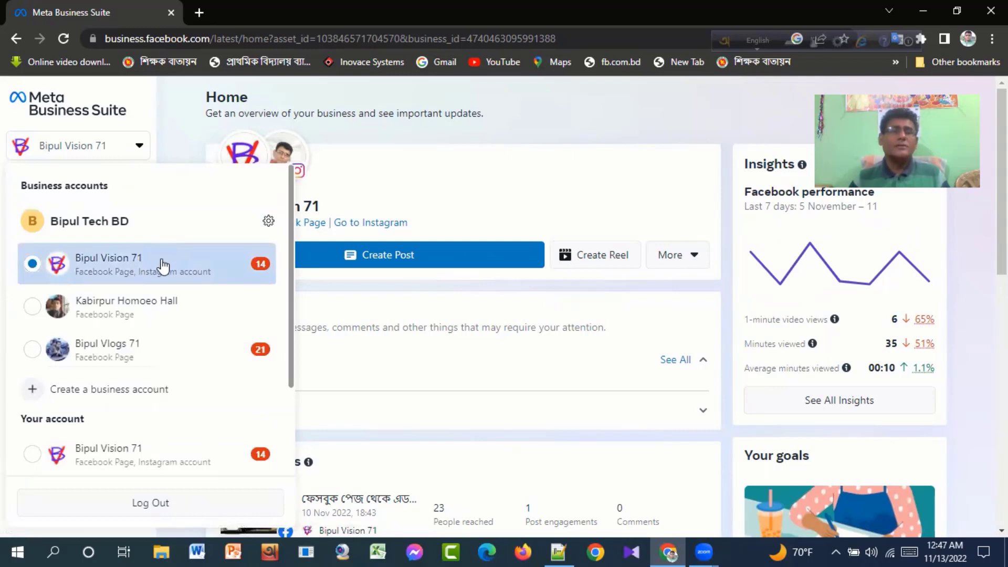
{"action": "scroll", "coordinate": [163, 264], "scroll_direction": "down", "scroll_amount": 1}
{"action": "scroll", "coordinate": [163, 263], "scroll_direction": "up", "scroll_amount": 1}
{"action": "scroll", "coordinate": [171, 291], "scroll_direction": "down", "scroll_amount": 2}
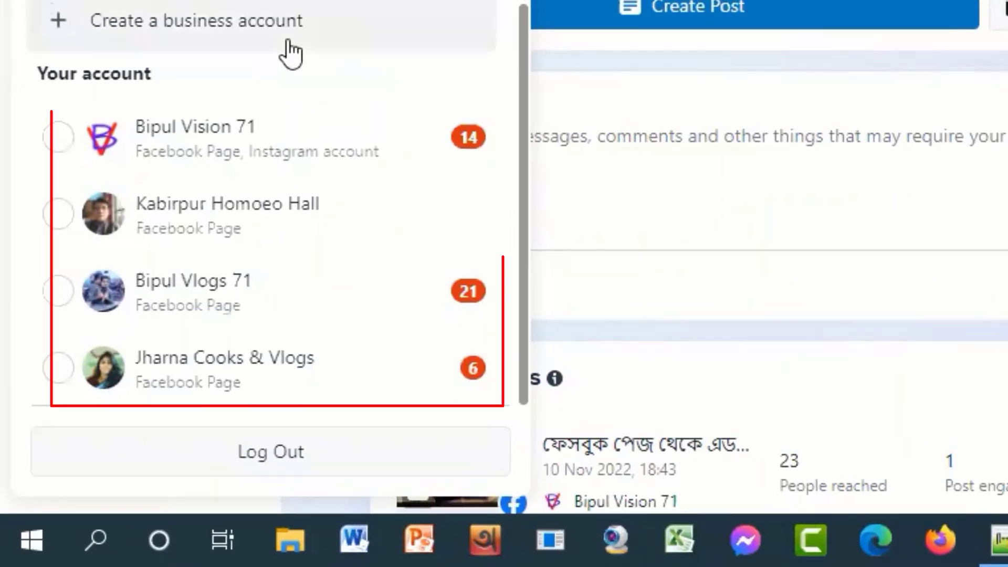
{"action": "scroll", "coordinate": [262, 165], "scroll_direction": "up", "scroll_amount": 1}
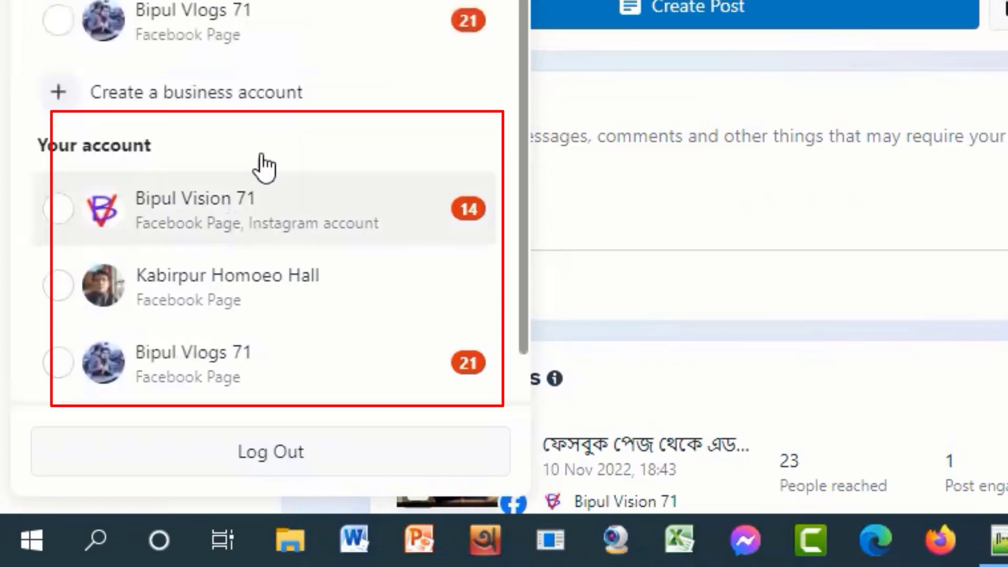
{"action": "scroll", "coordinate": [262, 166], "scroll_direction": "up", "scroll_amount": 3}
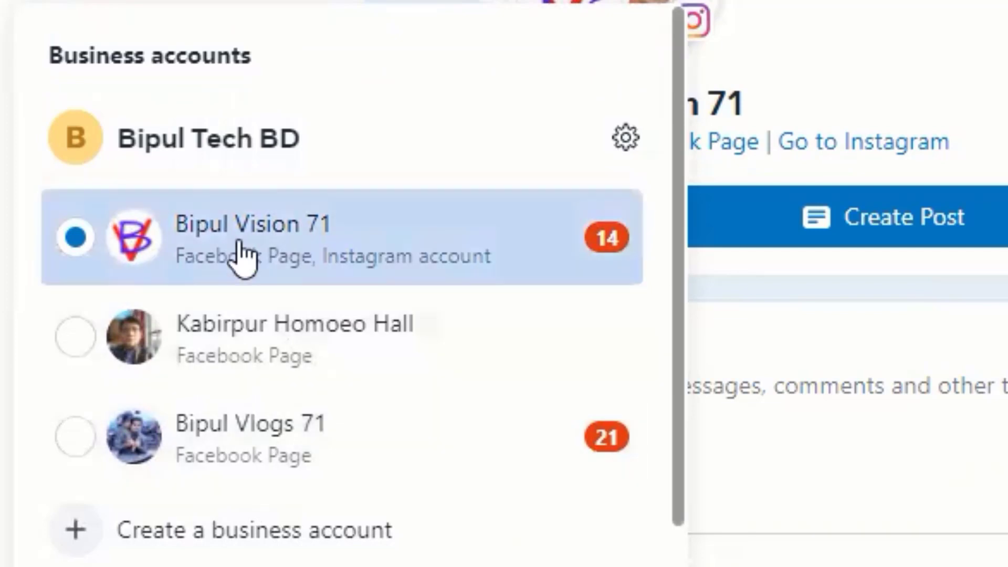
{"action": "left_click", "coordinate": [283, 244]}
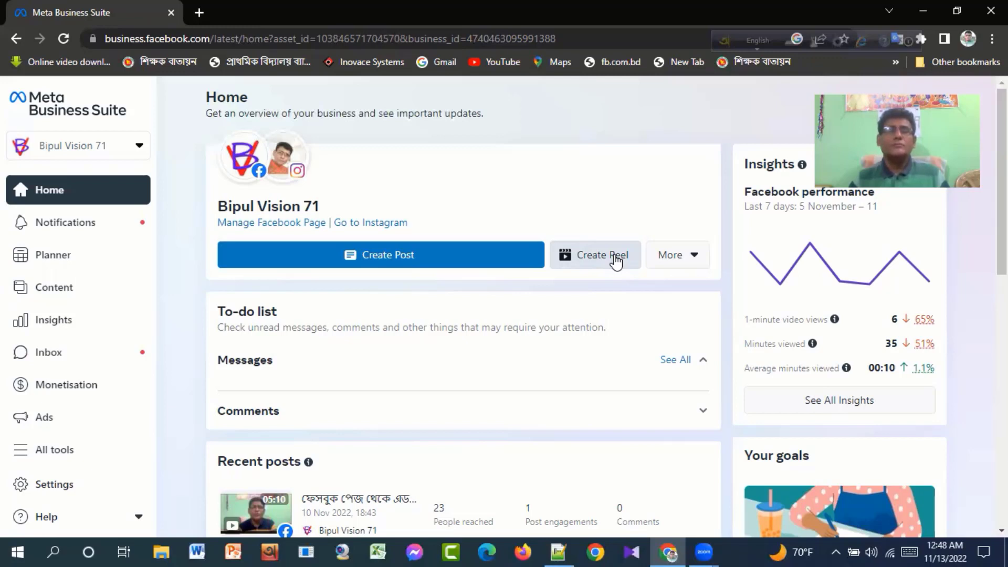
Start a post of a video across Pages and add "ঘরে বসে বিকাশে ওয়াইফাই বিল দিন Pay WiFi Bill by Bkash.mp4" from its folder in Documents\Camtasia
{"action": "left_click", "coordinate": [696, 257]}
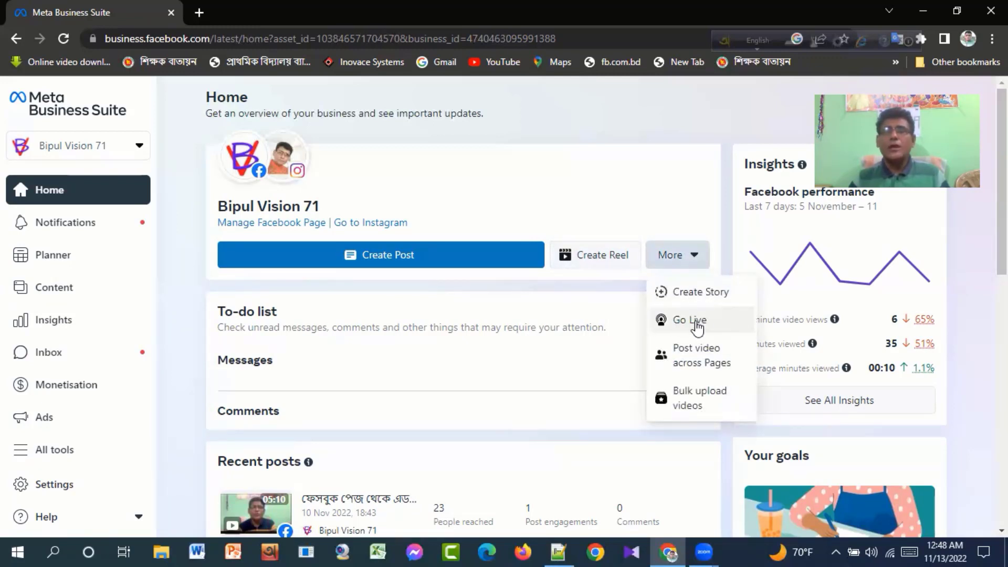
{"action": "left_click", "coordinate": [700, 356]}
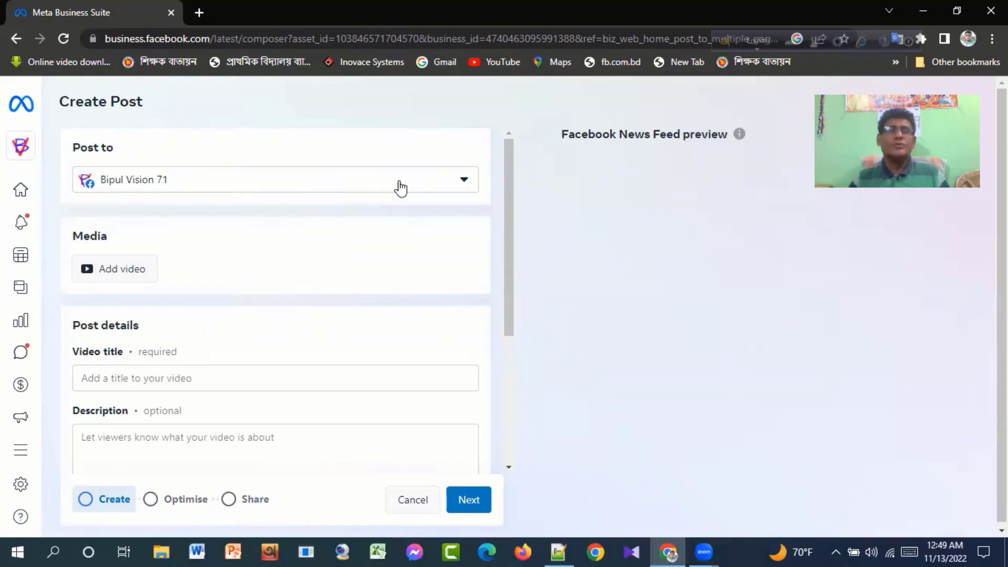
{"action": "left_click", "coordinate": [125, 273]}
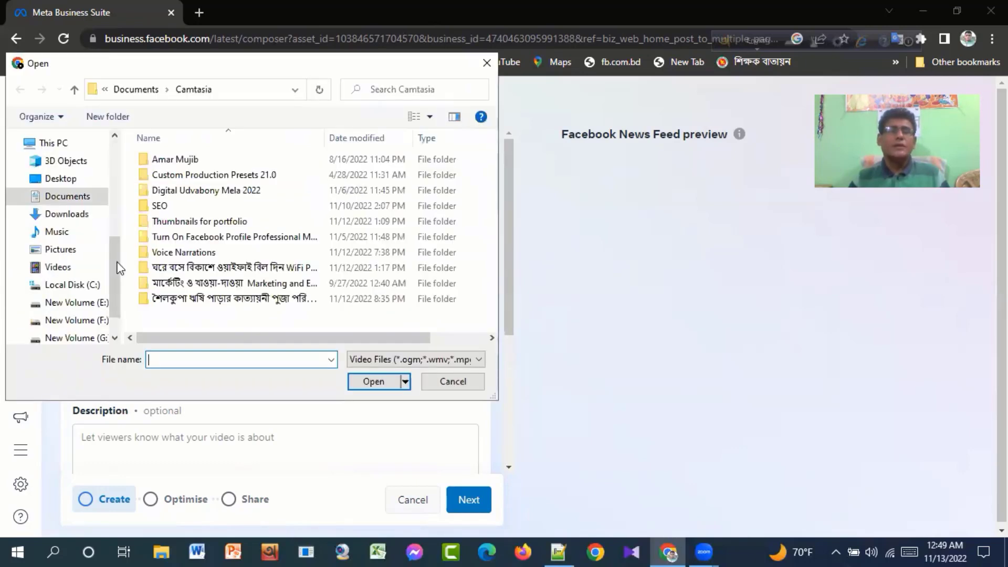
{"action": "left_click", "coordinate": [89, 201]}
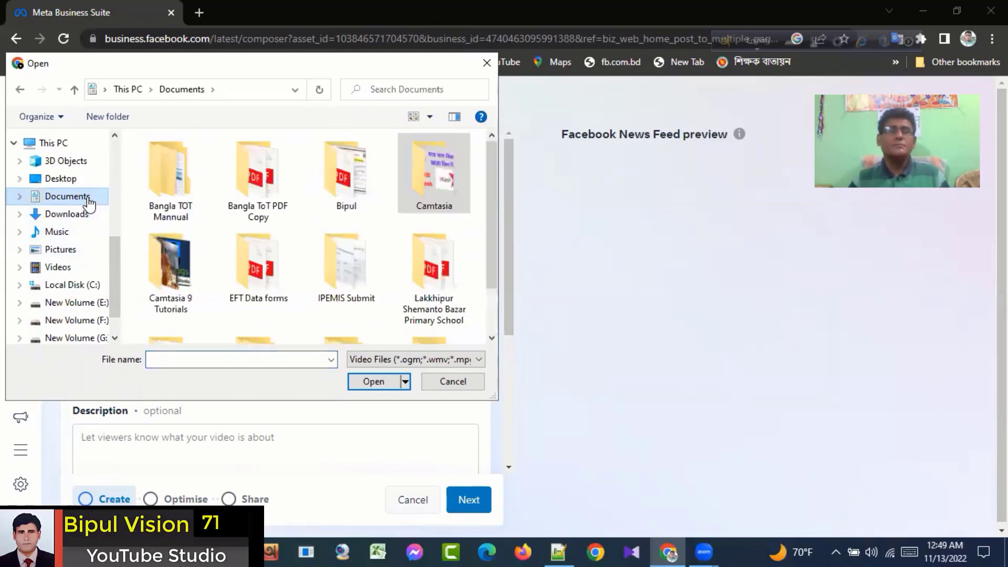
{"action": "double_click", "coordinate": [424, 194]}
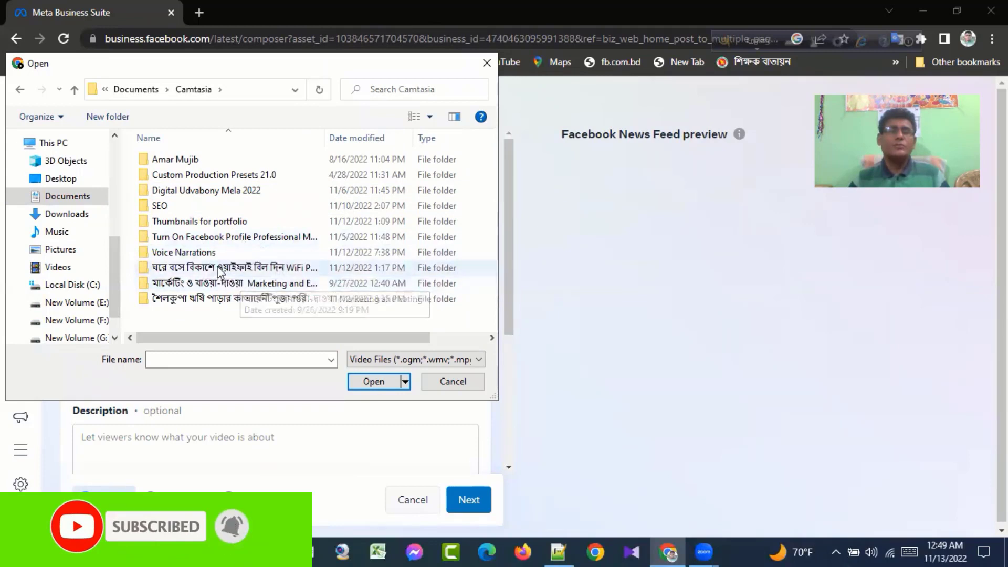
{"action": "double_click", "coordinate": [220, 268]}
{"action": "left_click", "coordinate": [184, 199]}
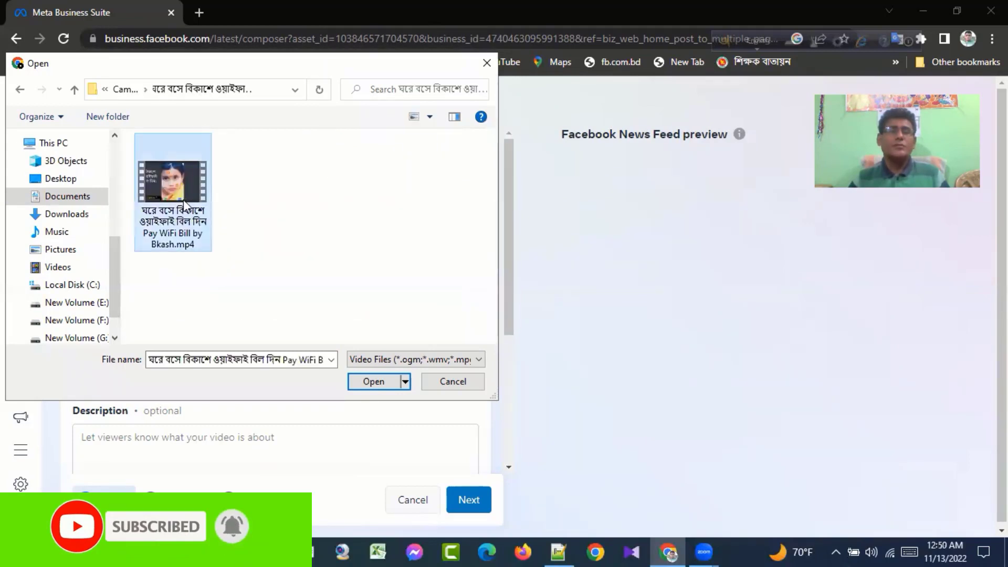
{"action": "left_click", "coordinate": [366, 383]}
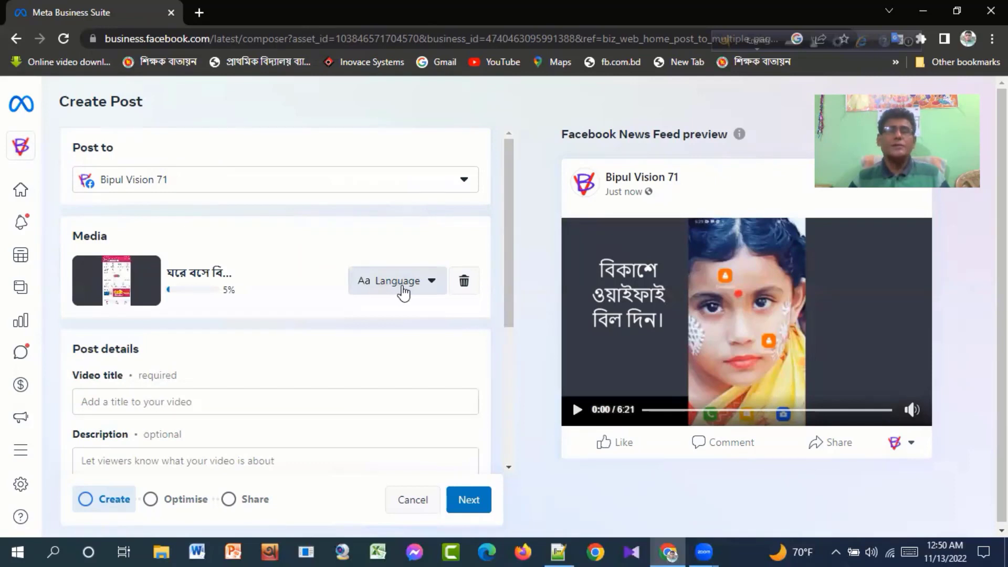
Set the language of the uploaded video to Bengali
{"action": "left_click", "coordinate": [432, 283]}
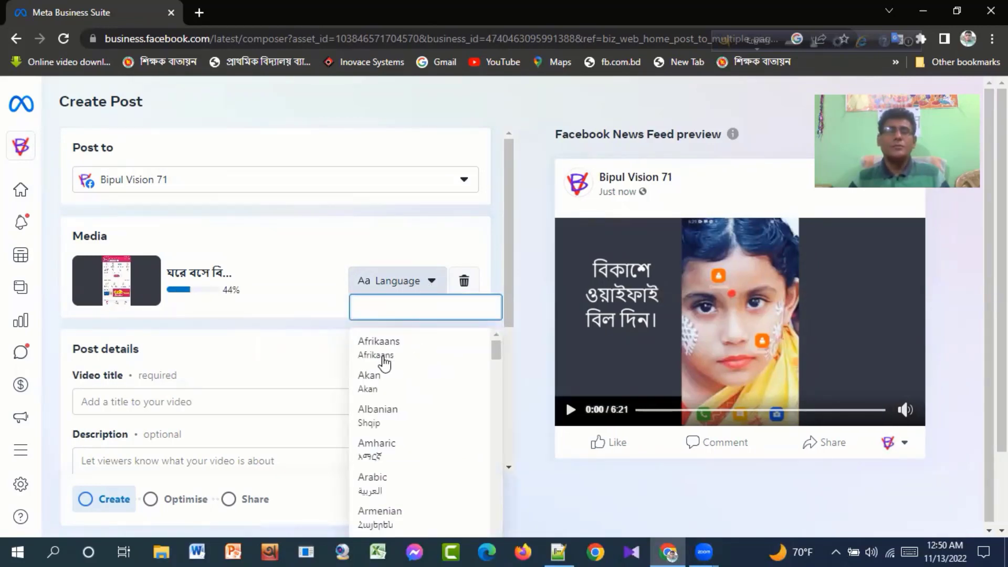
{"action": "scroll", "coordinate": [408, 366], "scroll_direction": "down", "scroll_amount": 5}
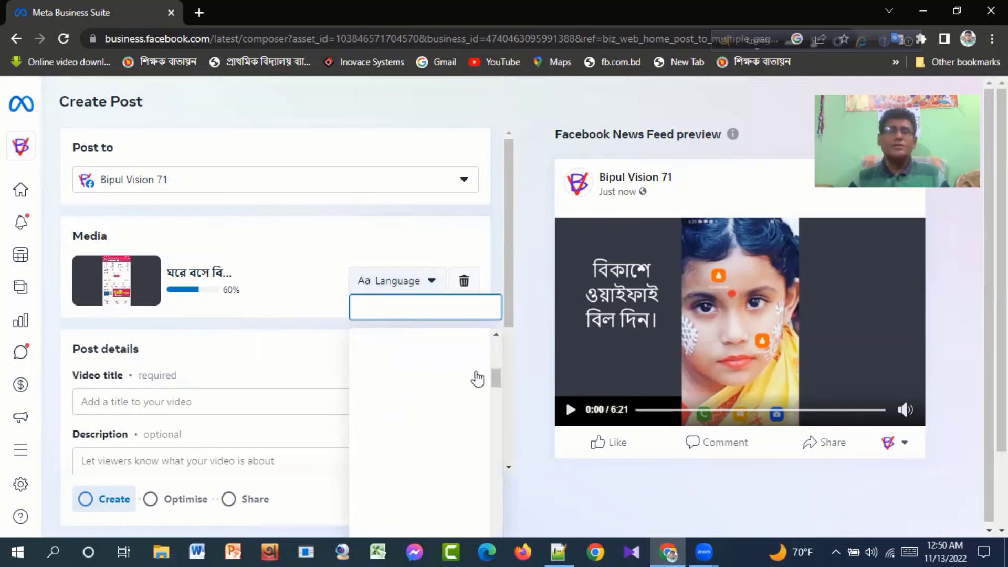
{"action": "scroll", "coordinate": [389, 394], "scroll_direction": "down", "scroll_amount": 5}
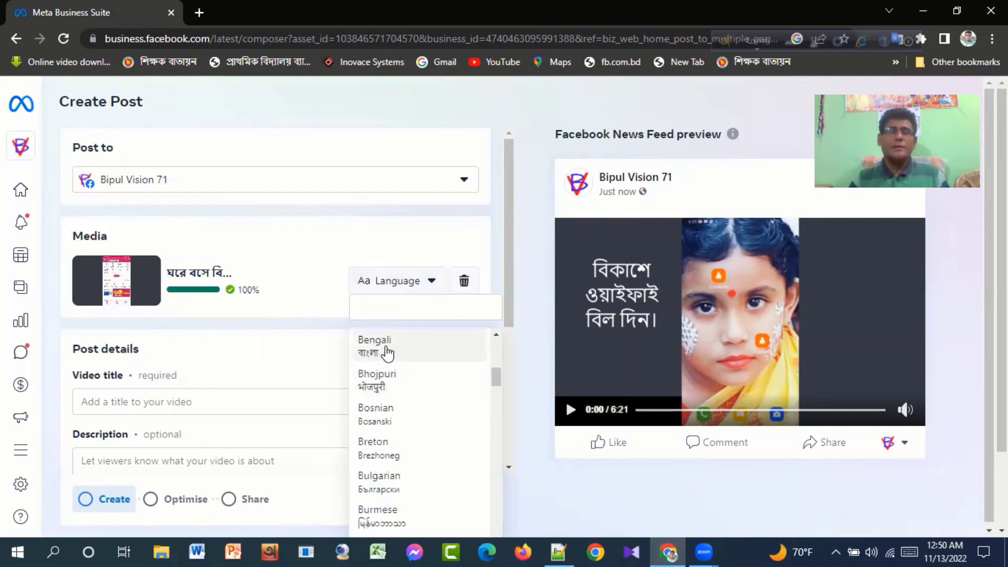
{"action": "left_click", "coordinate": [390, 353]}
Copy the title "ঘরে বসে বিকাশে ওয়াইফাই বিল দিন || Pay WiFi Bill by Bkash||Bangla Tutorial-Bipul Vision 71" from Notepad++ into the post's video title
{"action": "scroll", "coordinate": [220, 340], "scroll_direction": "down", "scroll_amount": 3}
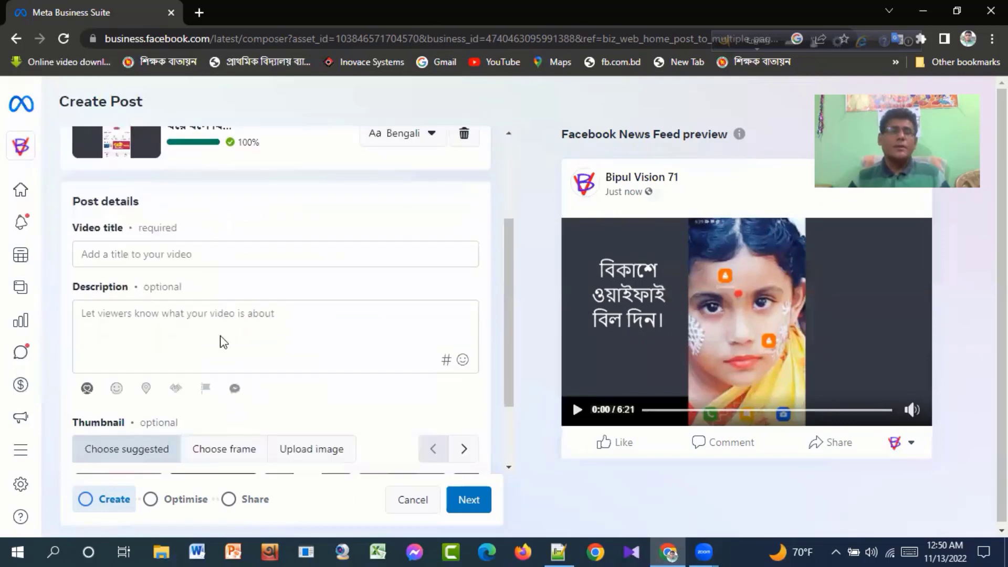
{"action": "left_click", "coordinate": [111, 252]}
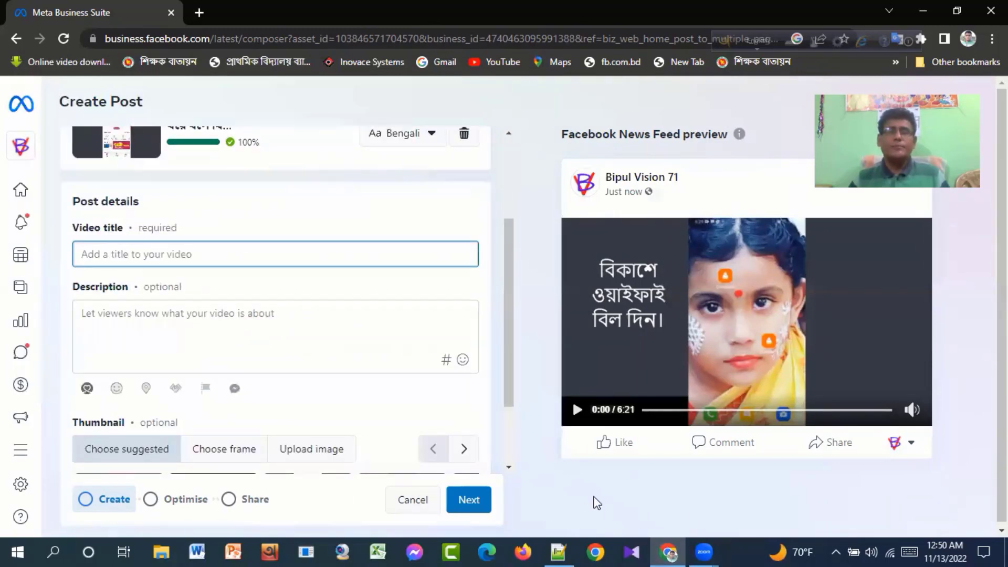
{"action": "left_click", "coordinate": [559, 551]}
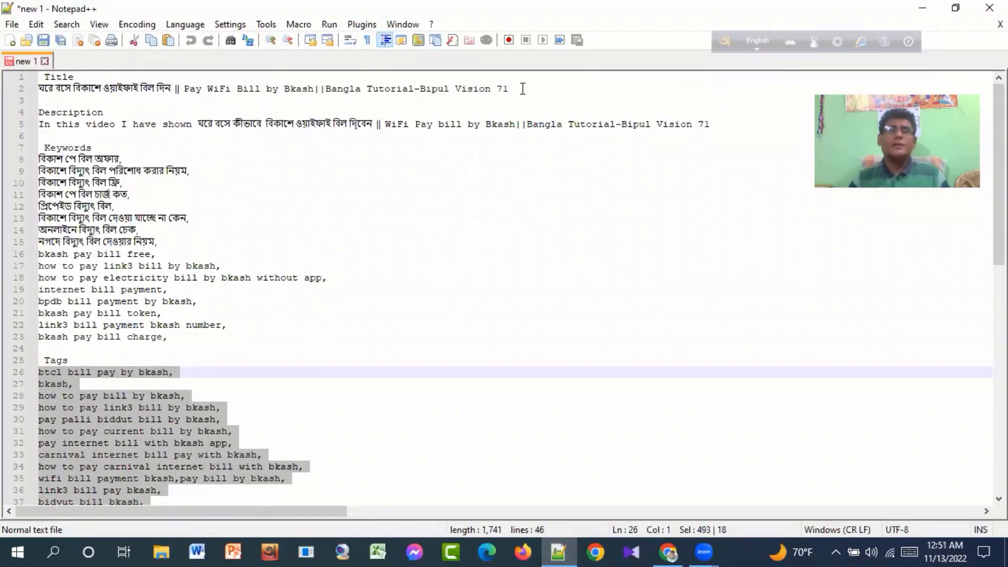
{"action": "left_click_drag", "start_coordinate": [518, 89], "coordinate": [32, 90]}
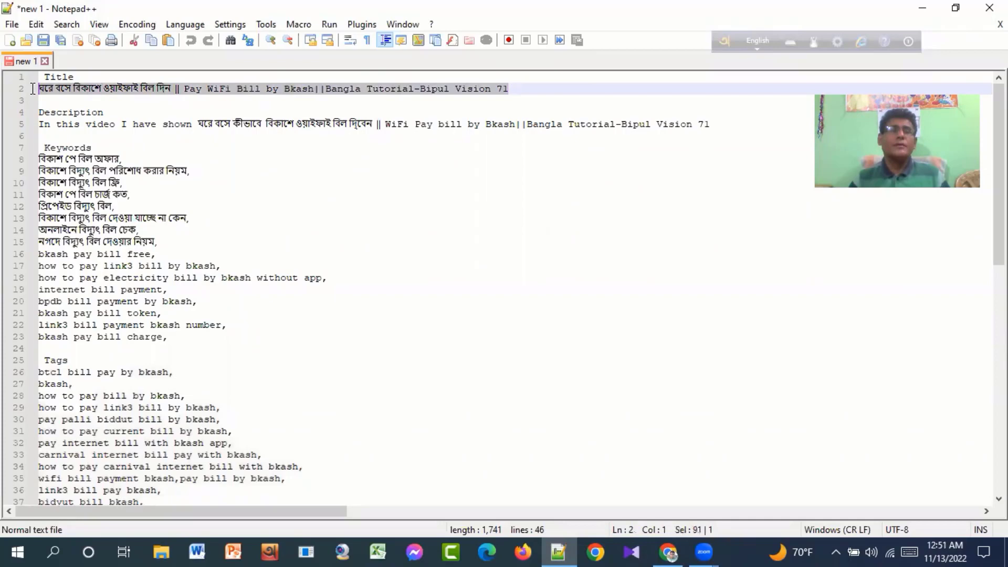
{"action": "right_click", "coordinate": [206, 87]}
{"action": "left_click", "coordinate": [242, 114]}
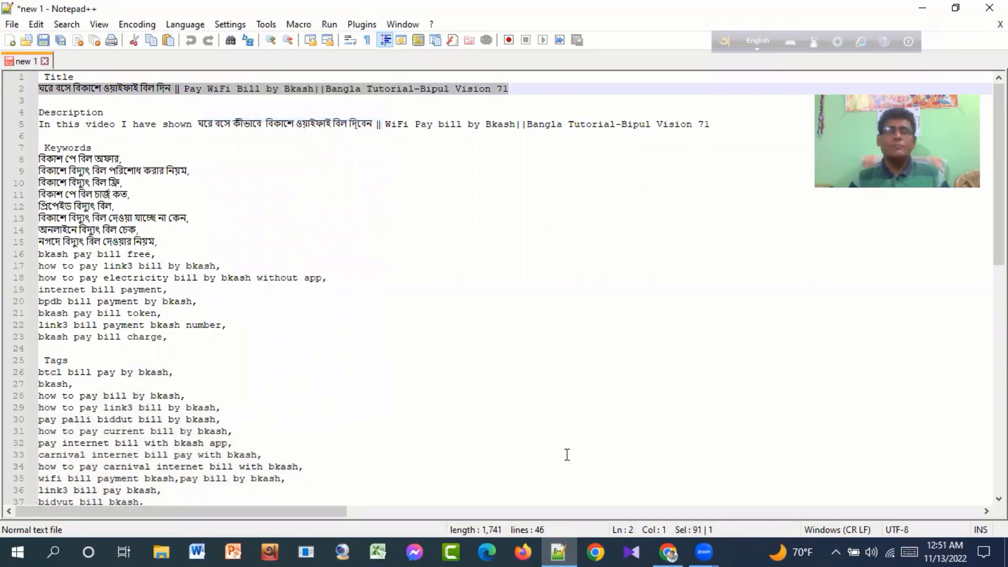
{"action": "left_click", "coordinate": [668, 552]}
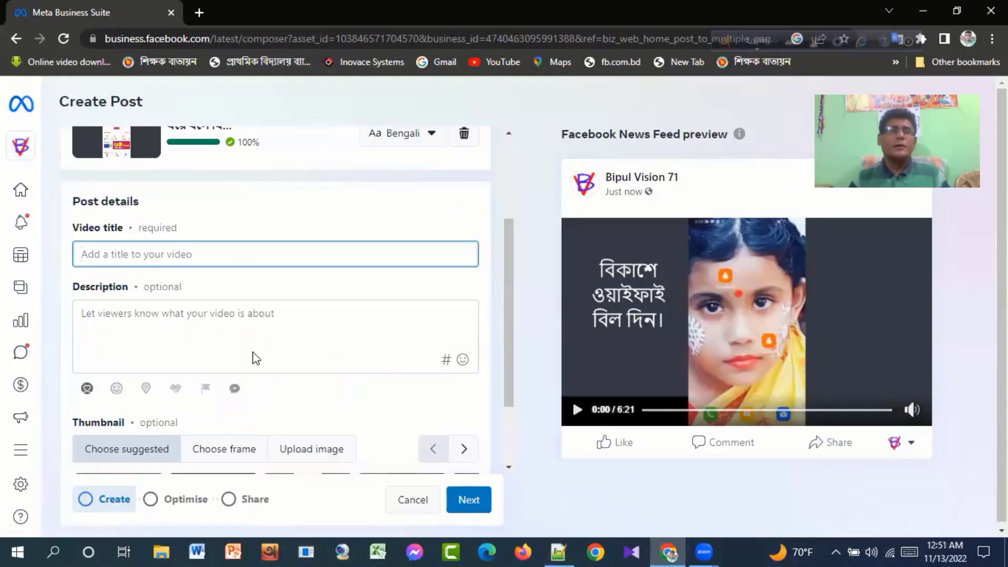
{"action": "right_click", "coordinate": [95, 251]}
{"action": "left_click", "coordinate": [130, 368]}
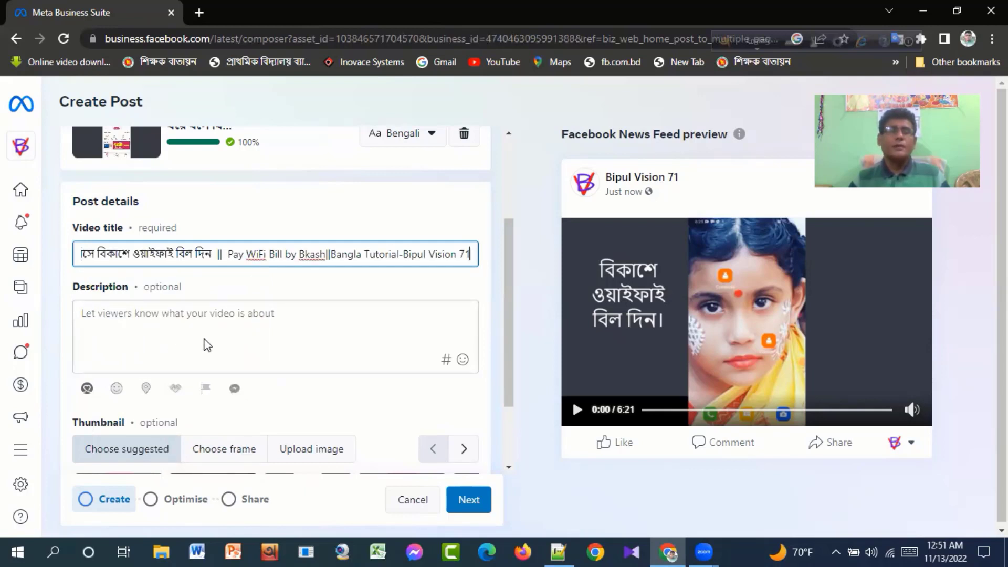
Copy the description line starting "In this video I have shown" from the Notepad++ notes into the post's description
{"action": "left_click", "coordinate": [558, 551]}
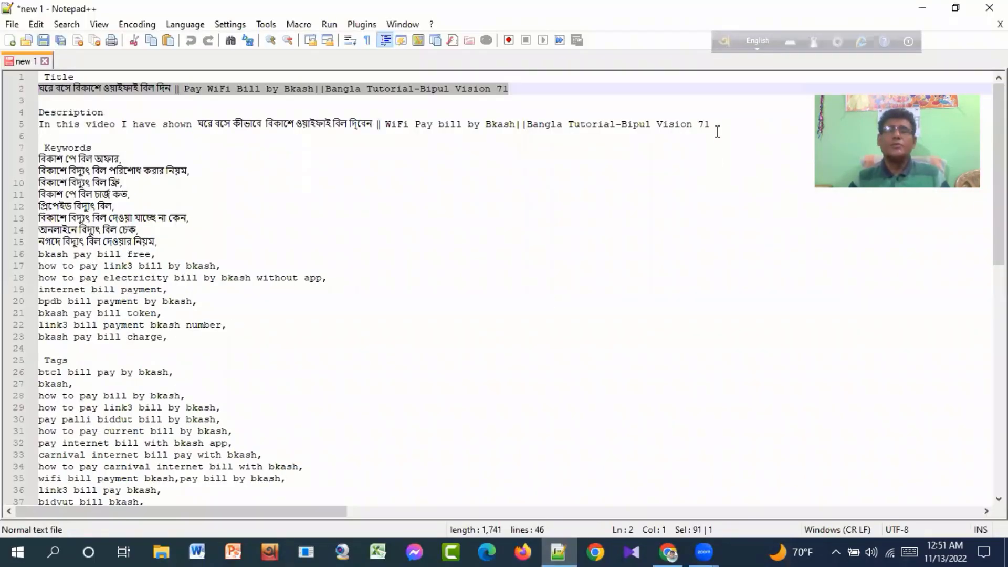
{"action": "left_click_drag", "start_coordinate": [717, 131], "coordinate": [37, 126]}
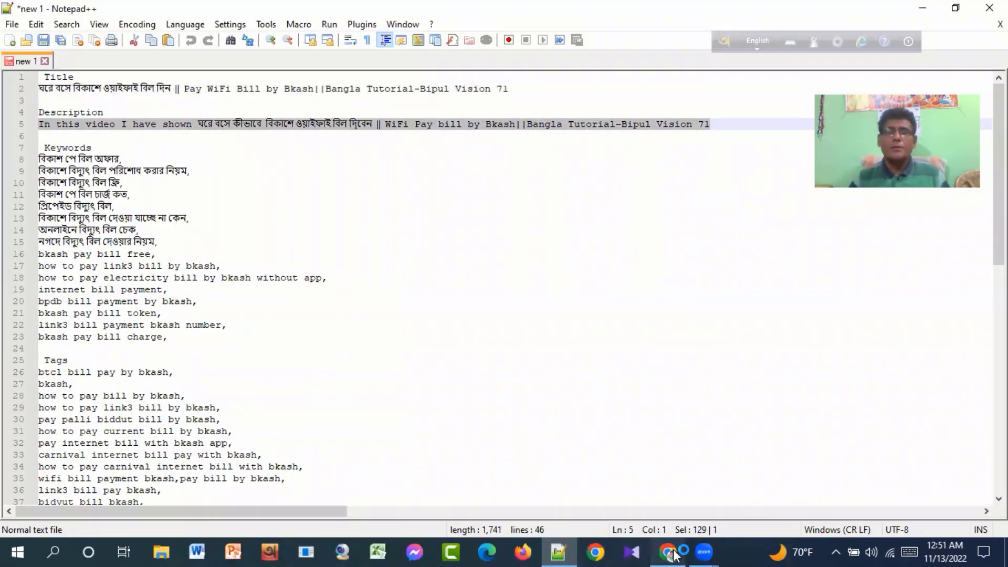
{"action": "left_click", "coordinate": [674, 555]}
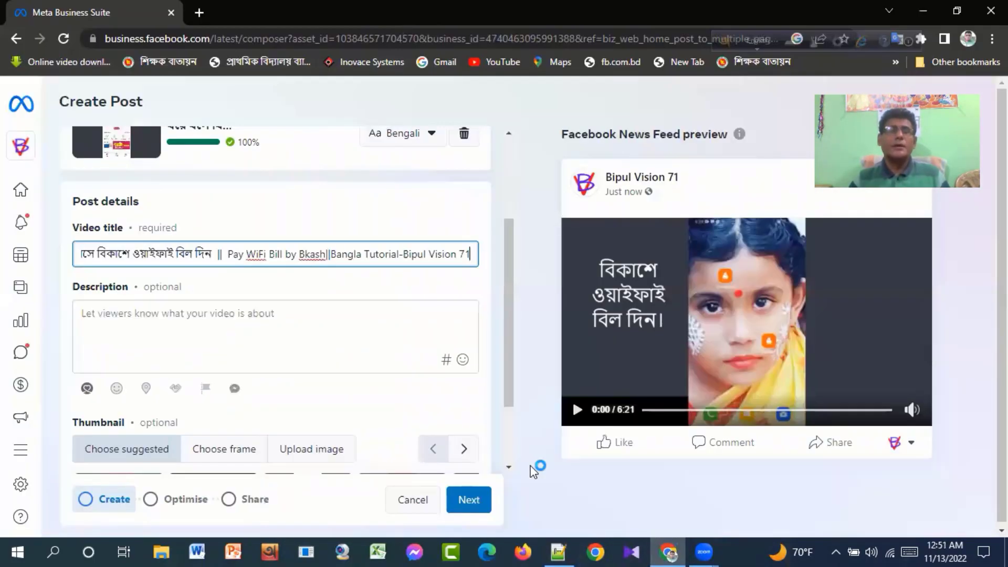
{"action": "left_click", "coordinate": [102, 314]}
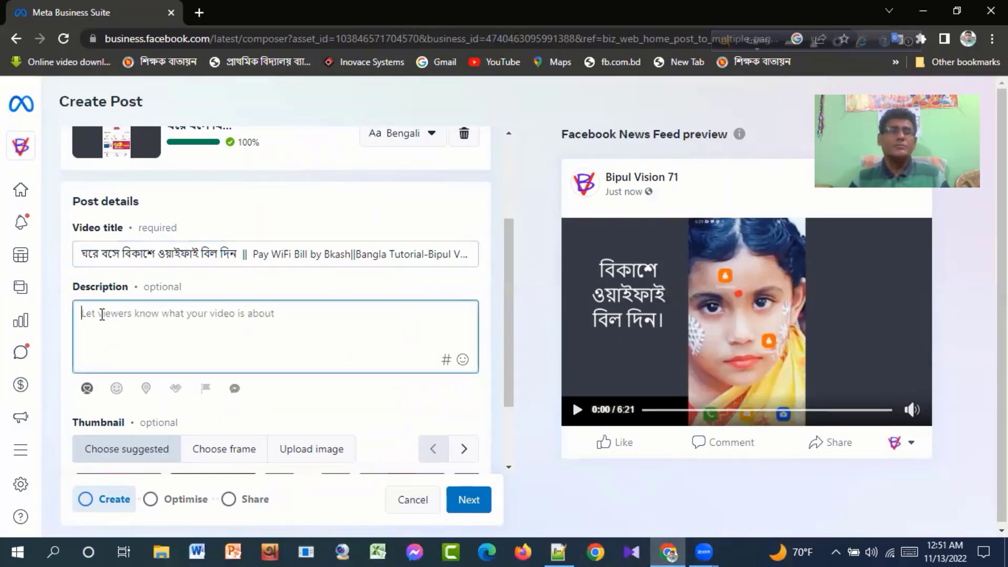
{"action": "right_click", "coordinate": [102, 314]}
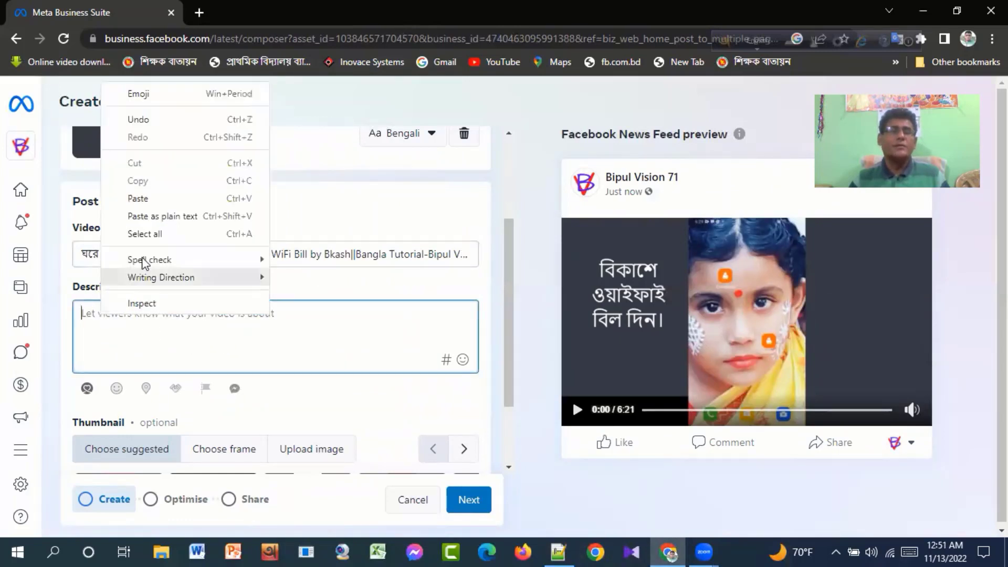
{"action": "left_click", "coordinate": [143, 199]}
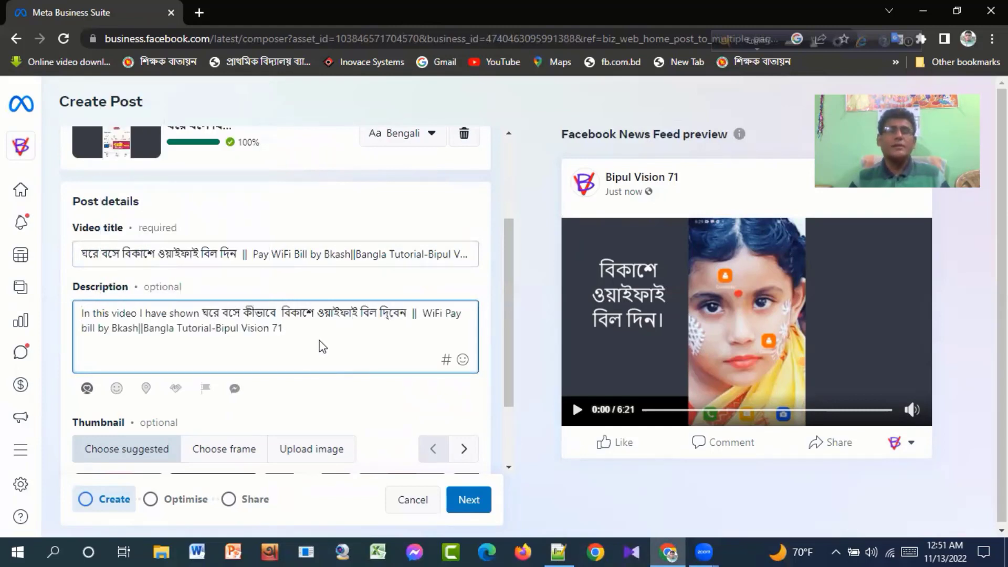
{"action": "left_click", "coordinate": [314, 377]}
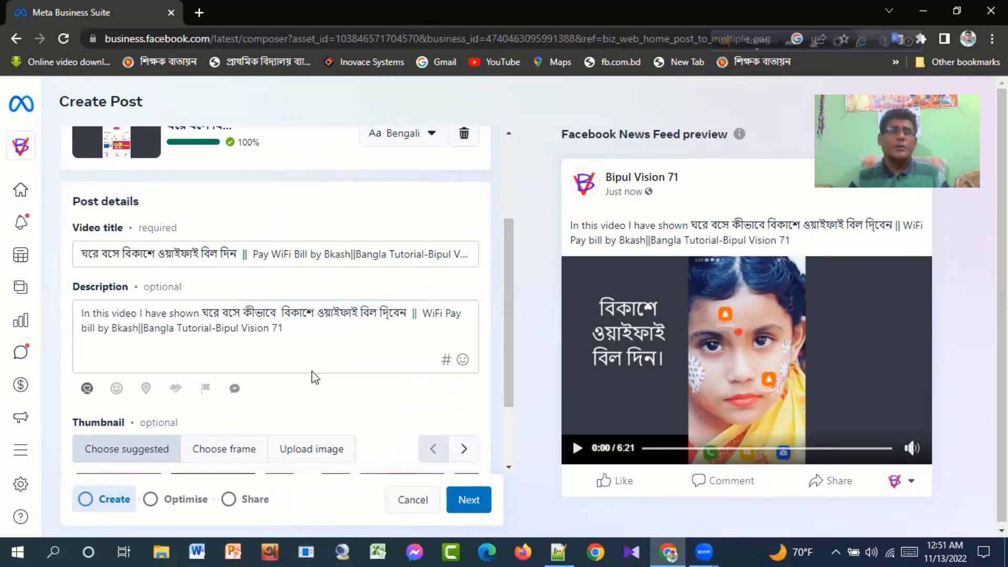
Add the hashtags #PayBill and #BKash to the end of the video description
{"action": "scroll", "coordinate": [314, 377], "scroll_direction": "down", "scroll_amount": 1}
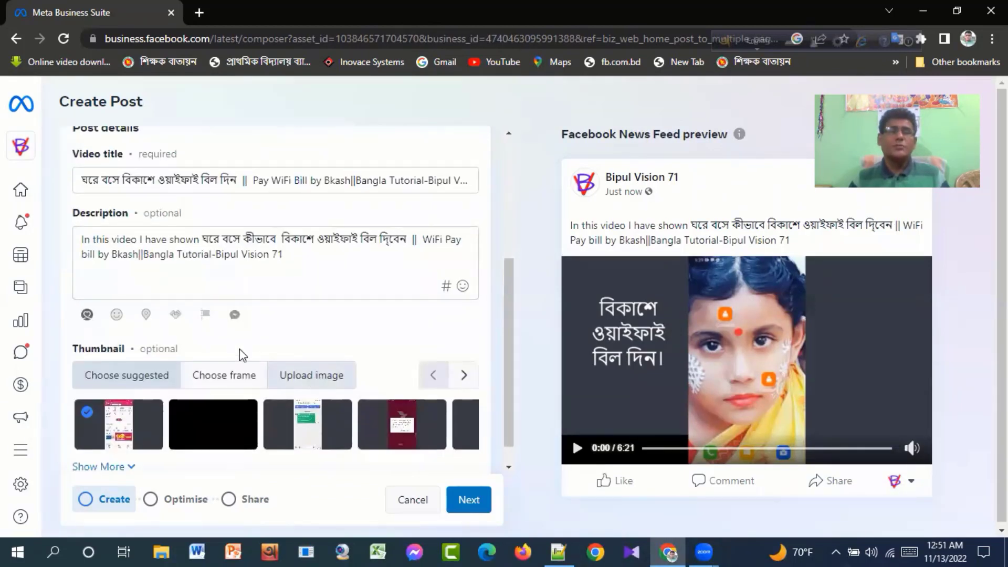
{"action": "left_click", "coordinate": [446, 288]}
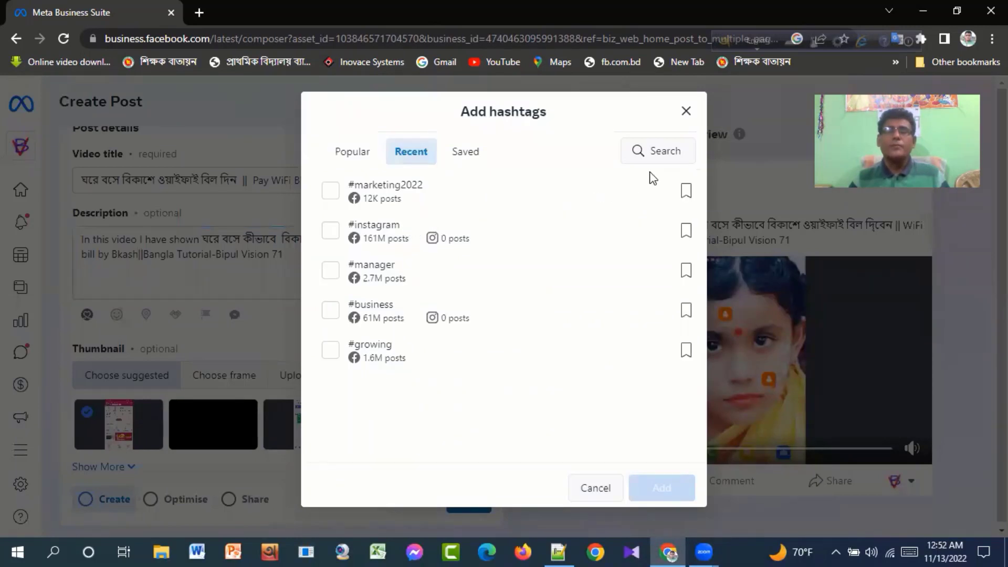
{"action": "left_click", "coordinate": [641, 153]}
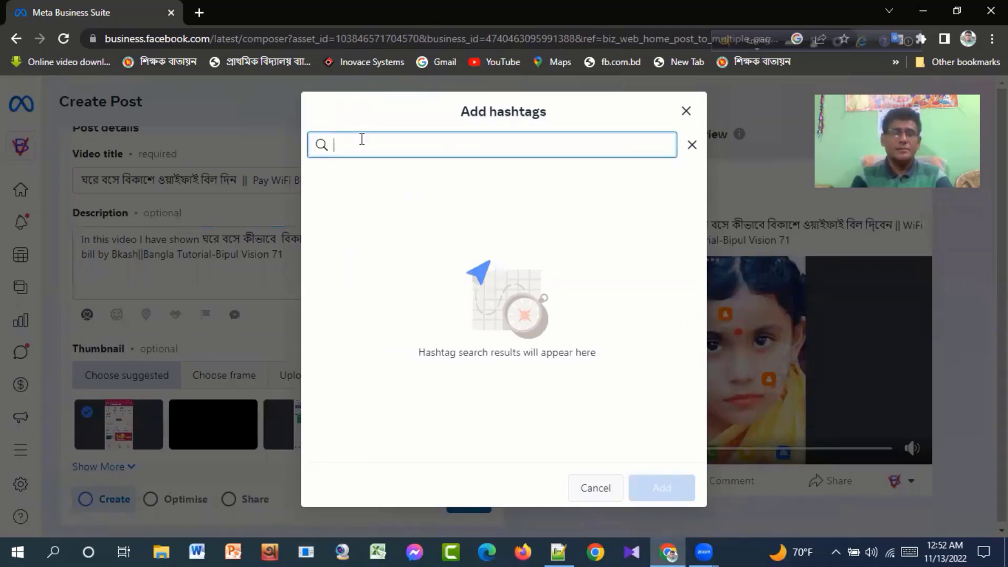
{"action": "key", "text": "ctrl+v"}
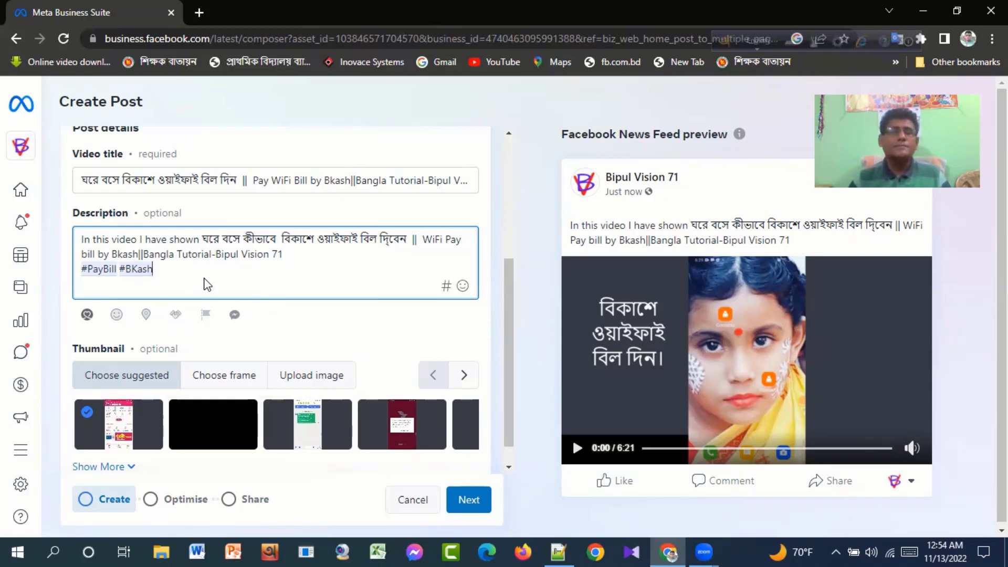
Choose the third suggested image as the video's thumbnail
{"action": "scroll", "coordinate": [205, 284], "scroll_direction": "down", "scroll_amount": 1}
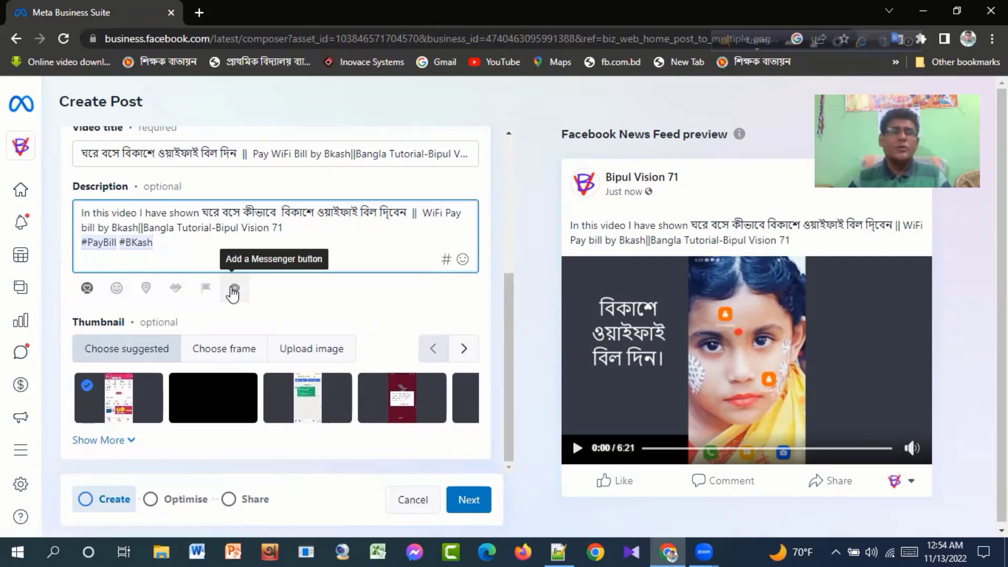
{"action": "scroll", "coordinate": [124, 413], "scroll_direction": "down", "scroll_amount": 1}
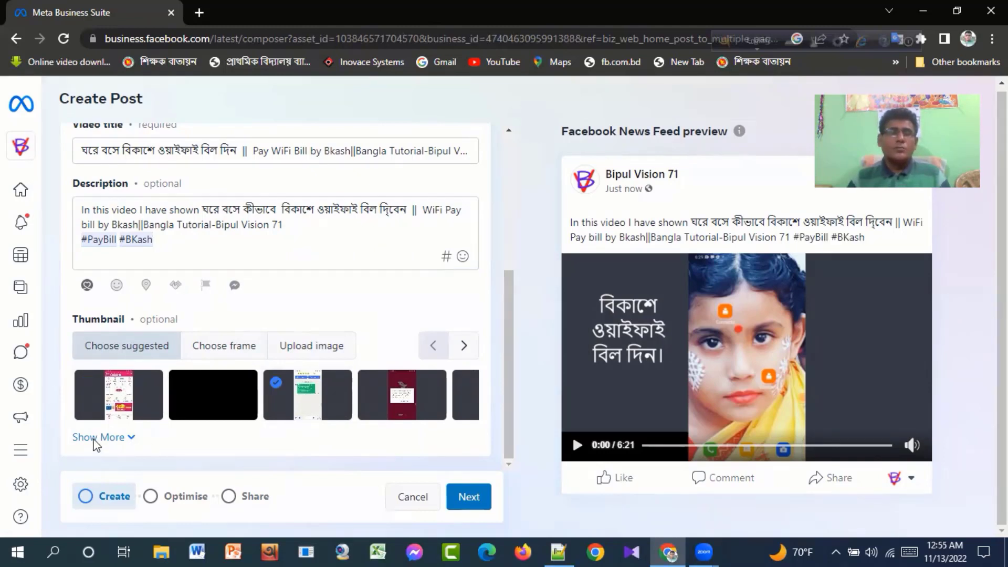
Expand the additional video options and enable Tags and collaborator for the post
{"action": "left_click", "coordinate": [128, 438]}
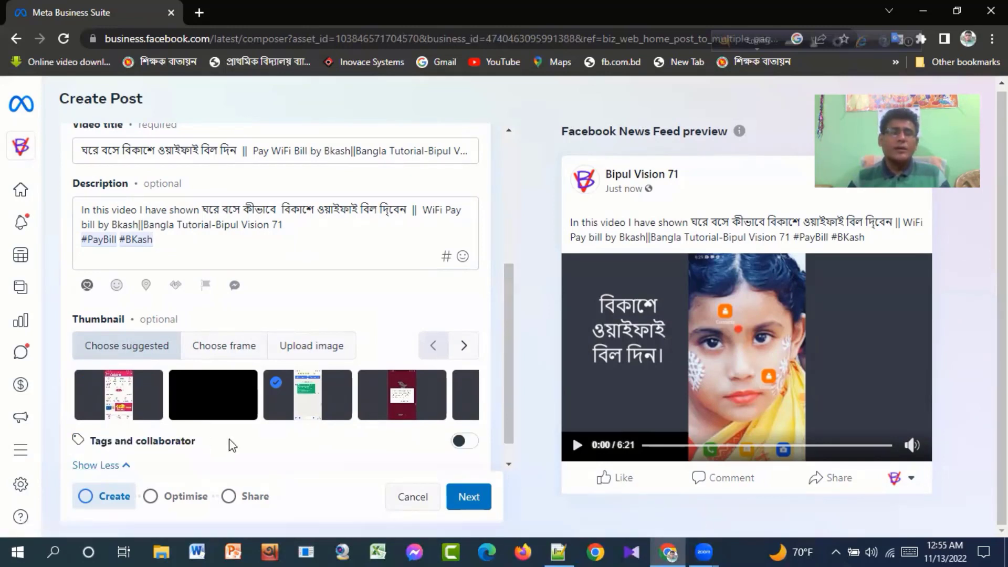
{"action": "scroll", "coordinate": [232, 445], "scroll_direction": "down", "scroll_amount": 1}
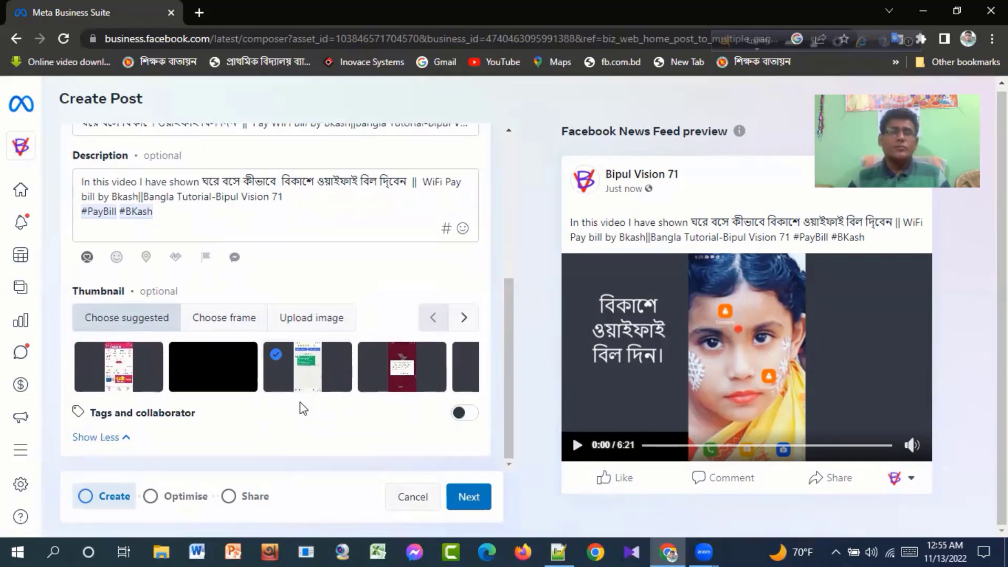
{"action": "left_click", "coordinate": [460, 414]}
{"action": "scroll", "coordinate": [150, 434], "scroll_direction": "down", "scroll_amount": 1}
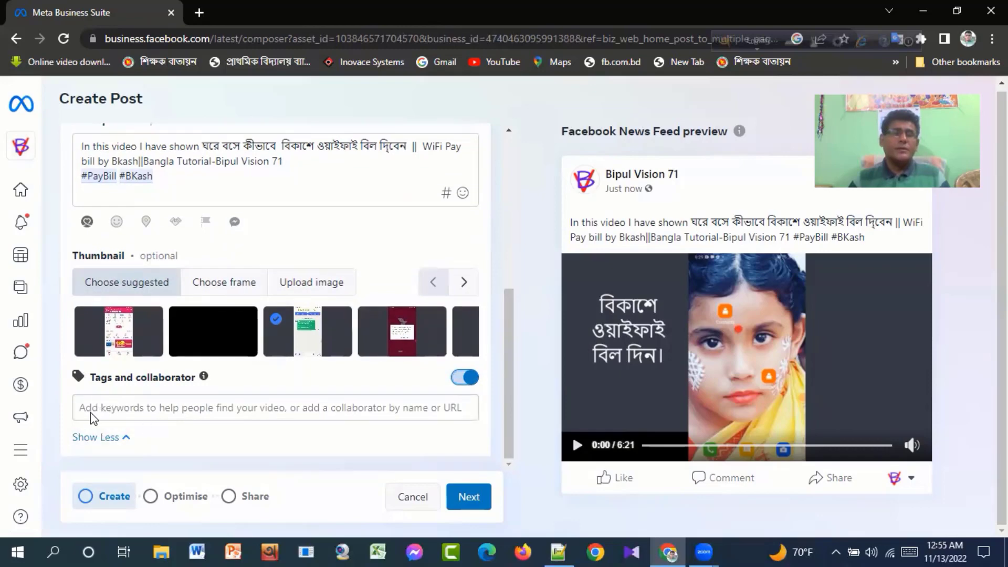
Copy the tag "btcl bill pay by bkash," from the Notepad++ notes and add it as a new tag on the video post
{"action": "left_click", "coordinate": [560, 551]}
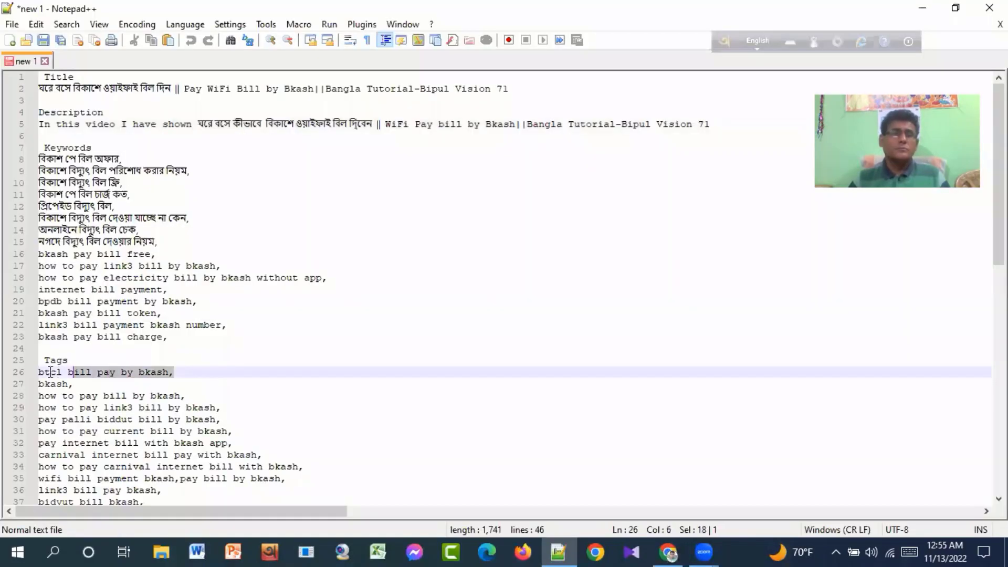
{"action": "right_click", "coordinate": [106, 377]}
{"action": "left_click", "coordinate": [210, 74]}
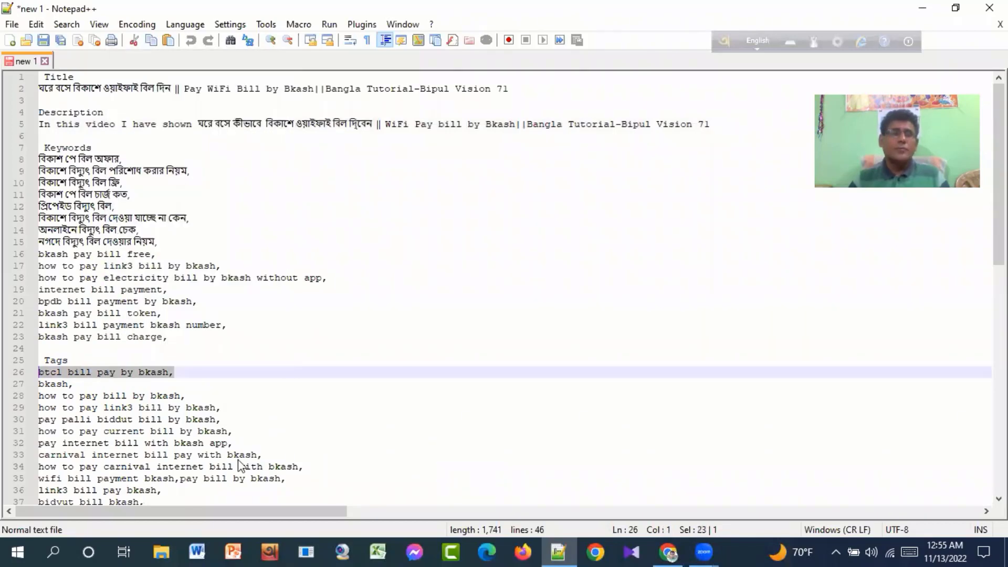
{"action": "key", "text": "alt+Tab"}
{"action": "right_click", "coordinate": [86, 408]}
{"action": "left_click", "coordinate": [138, 316]}
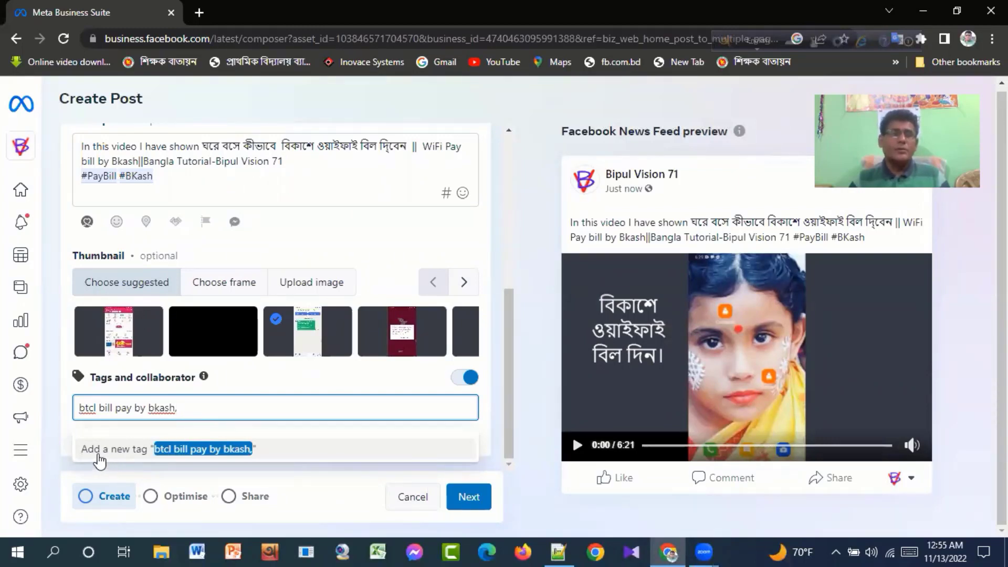
{"action": "left_click", "coordinate": [137, 450]}
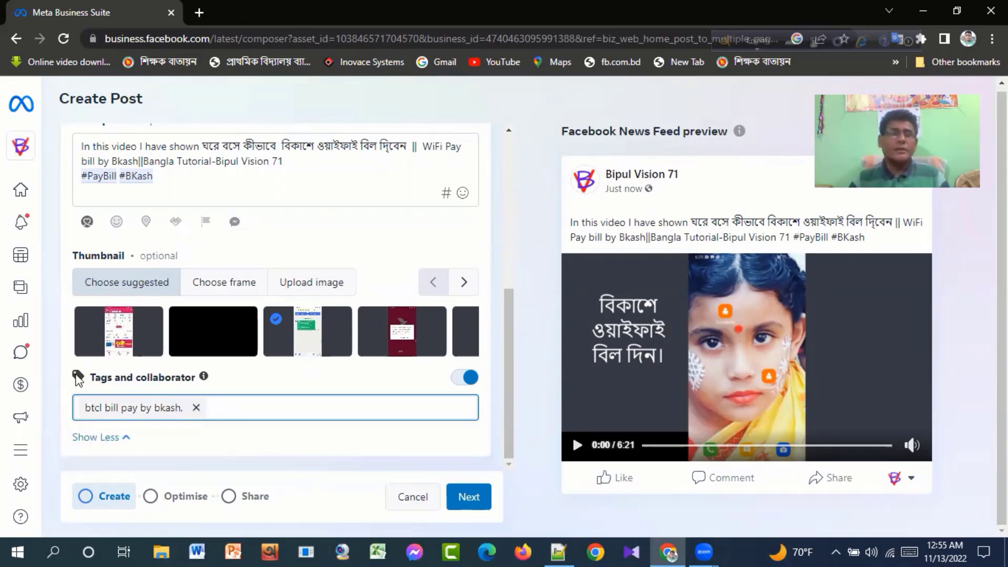
Copy the tag "bkash," from the Notepad++ notes and add it to the post's tags
{"action": "key", "text": "alt+Tab"}
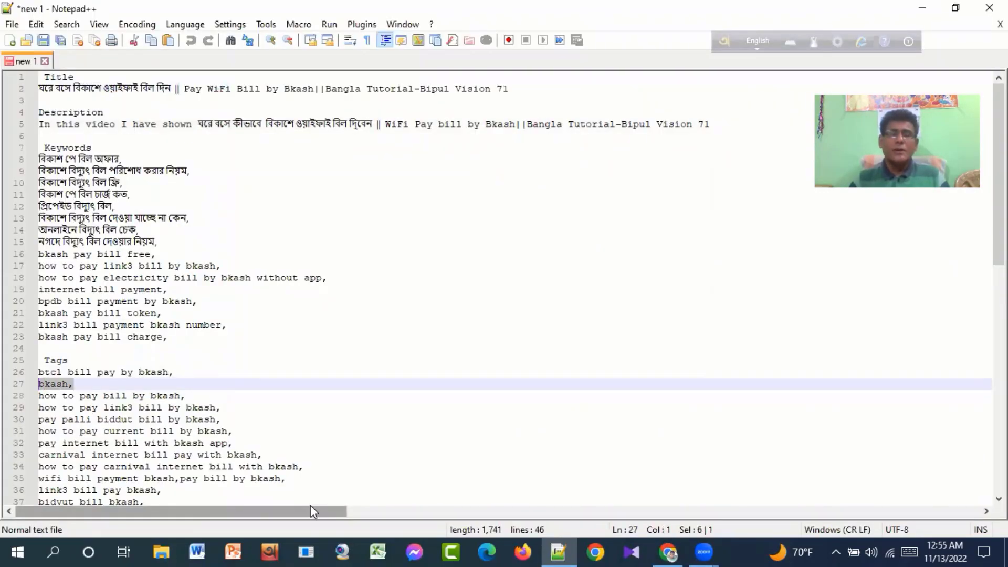
{"action": "left_click", "coordinate": [668, 552]}
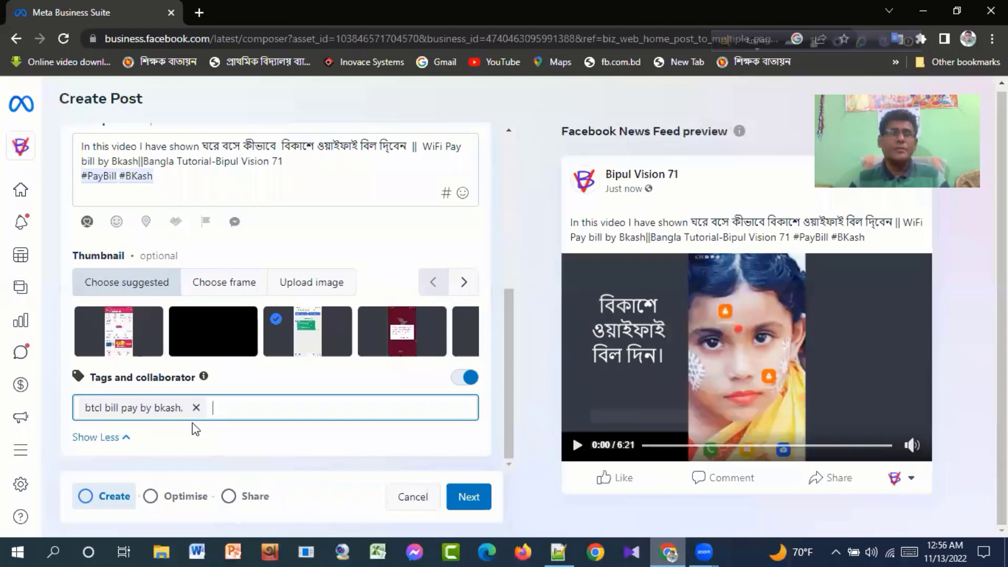
{"action": "right_click", "coordinate": [214, 408]}
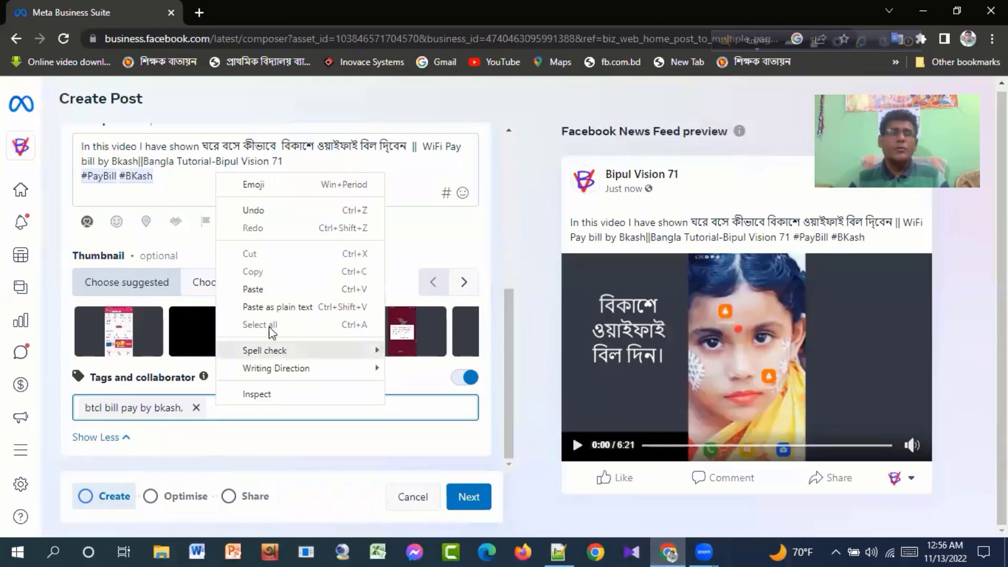
{"action": "left_click", "coordinate": [261, 289]}
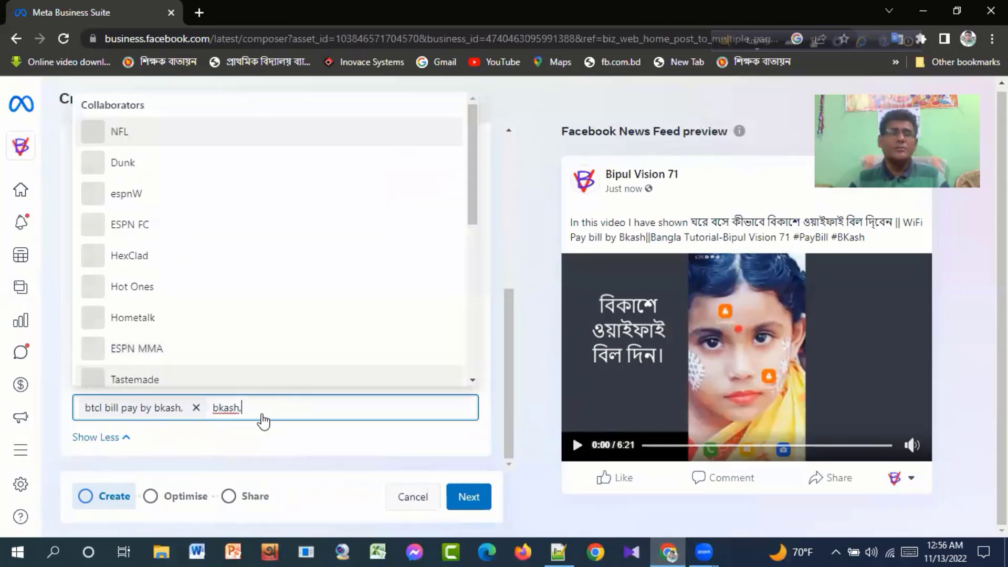
{"action": "key", "text": "Return"}
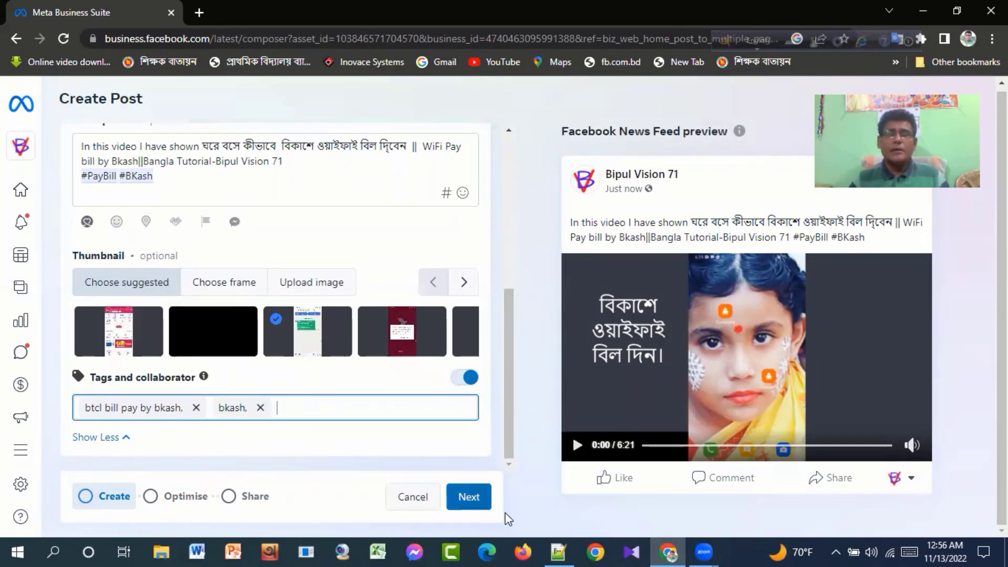
Copy the tag "how to pay bill by bkash," from the Notepad++ notes and add it as a new tag on the post
{"action": "mouse_move", "coordinate": [558, 549]}
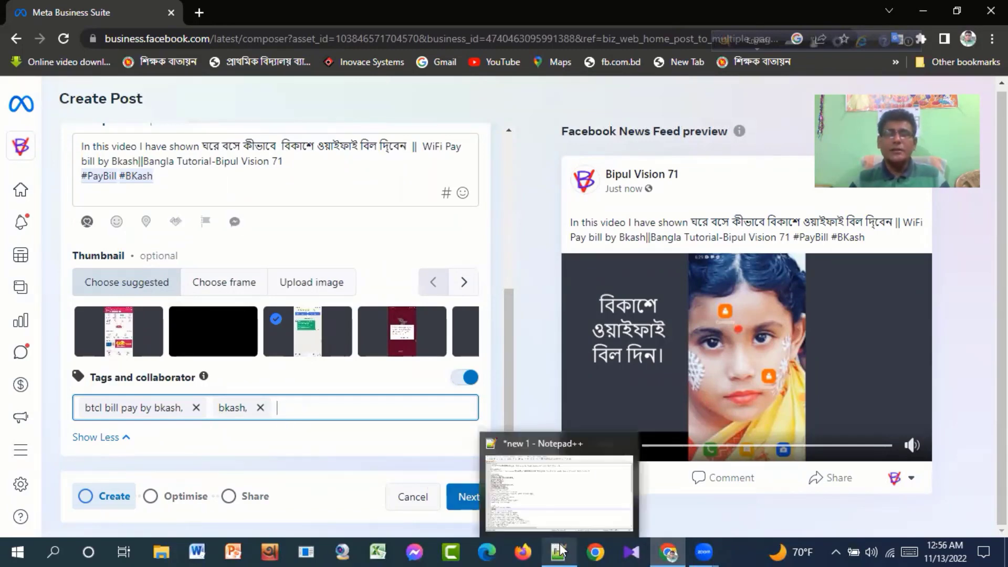
{"action": "left_click", "coordinate": [560, 488]}
{"action": "left_click_drag", "start_coordinate": [186, 396], "coordinate": [38, 396]}
{"action": "key", "text": "ctrl+c"}
{"action": "right_click", "coordinate": [123, 393]}
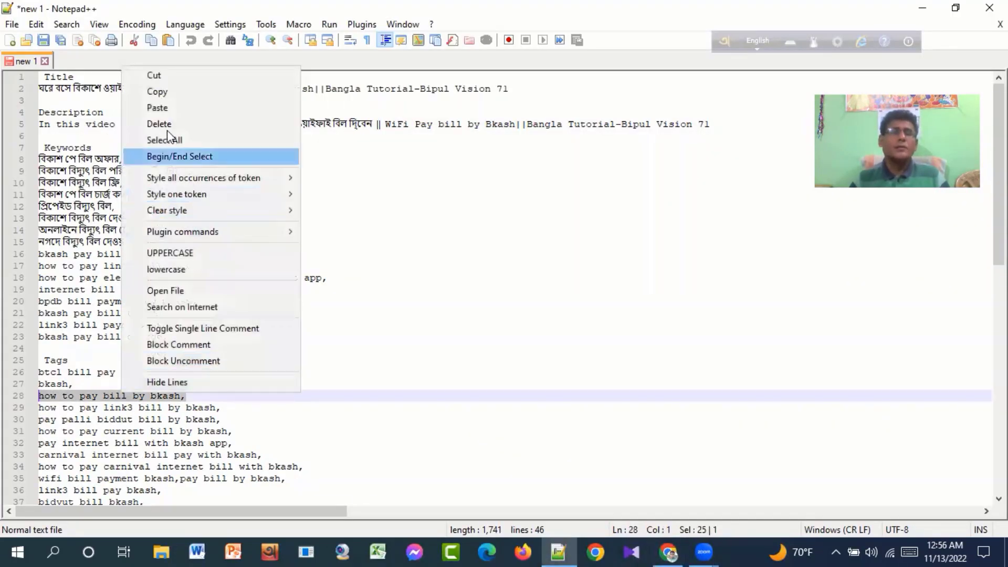
{"action": "left_click", "coordinate": [159, 93]}
{"action": "left_click", "coordinate": [669, 551]}
{"action": "key", "text": "ctrl+v"}
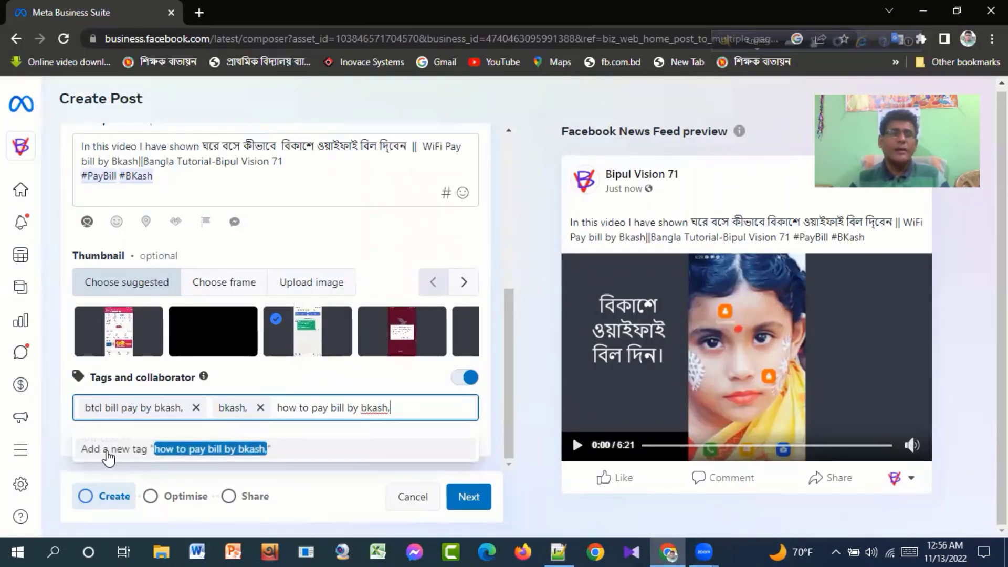
{"action": "left_click", "coordinate": [135, 450]}
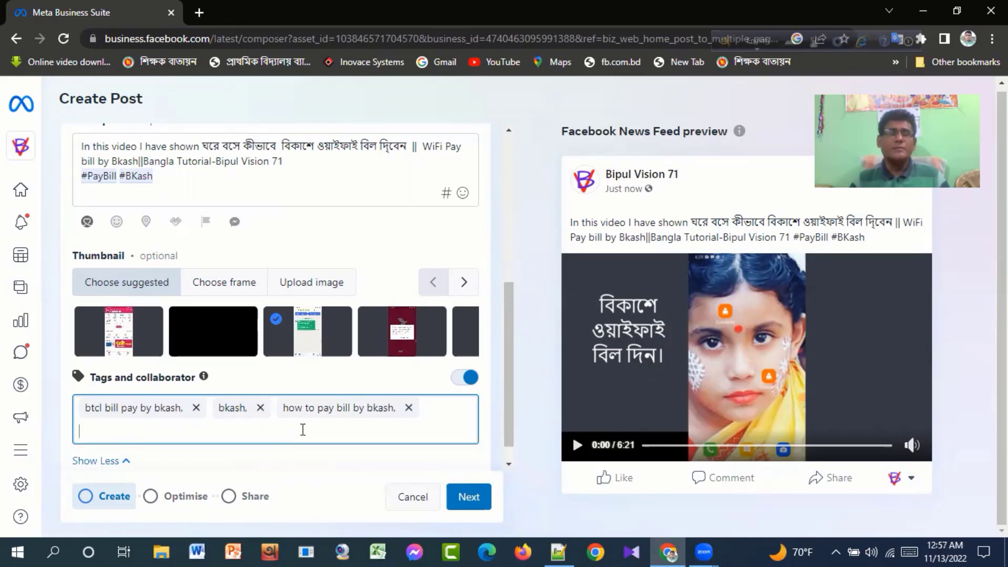
Advance the post past the media optimisations to the Share stage, leaving the recommended settings as they are
{"action": "scroll", "coordinate": [303, 430], "scroll_direction": "down", "scroll_amount": 1}
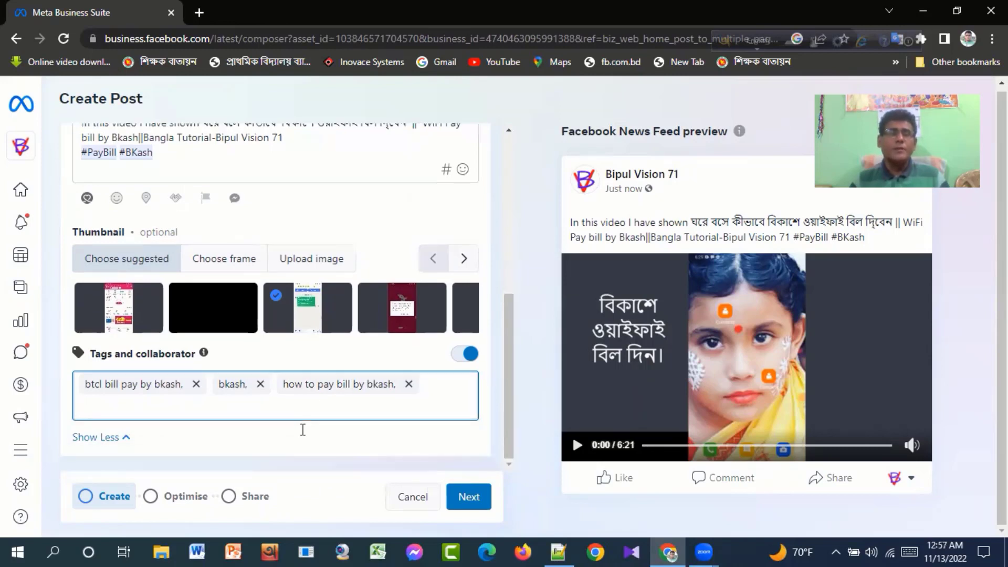
{"action": "left_click", "coordinate": [466, 498]}
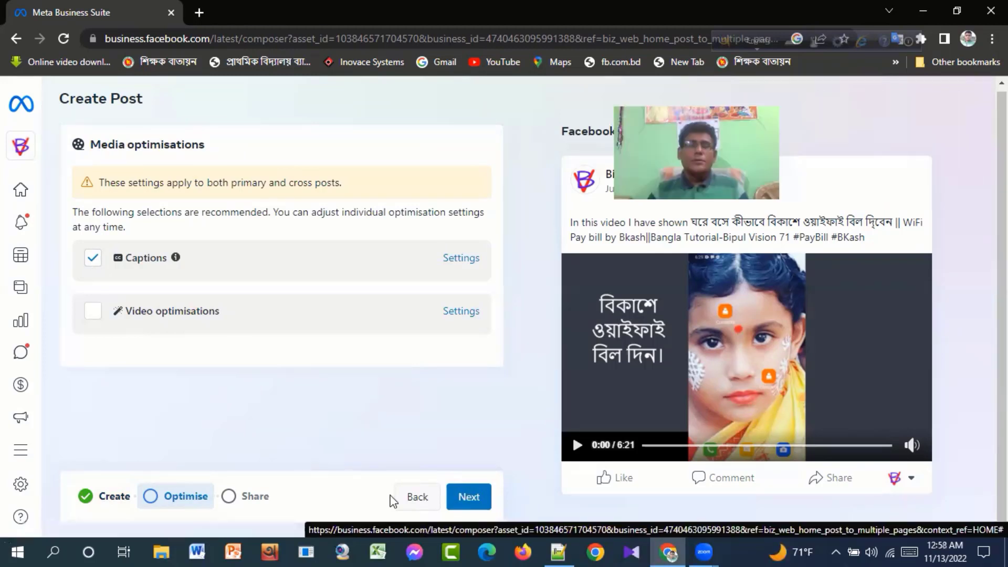
{"action": "left_click", "coordinate": [464, 501]}
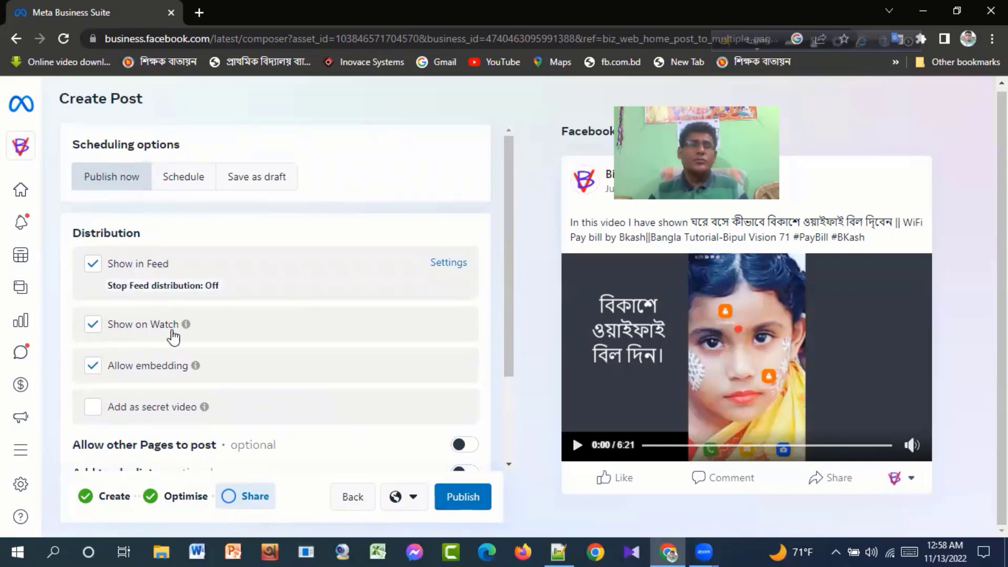
Turn on adding the video to a playlist and select the Tutorial playlist
{"action": "scroll", "coordinate": [177, 384], "scroll_direction": "down", "scroll_amount": 1}
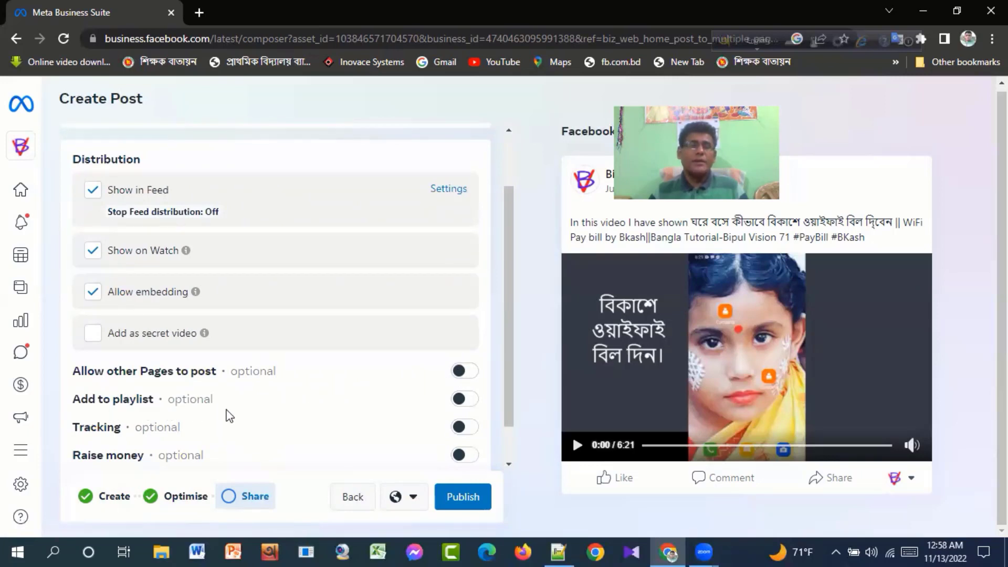
{"action": "left_click", "coordinate": [461, 402]}
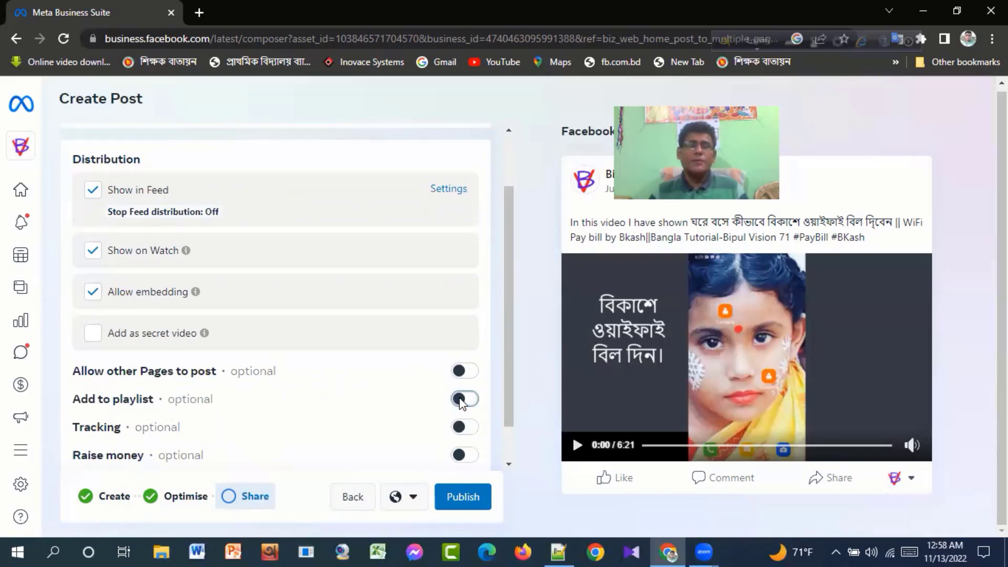
{"action": "scroll", "coordinate": [346, 411], "scroll_direction": "down", "scroll_amount": 2}
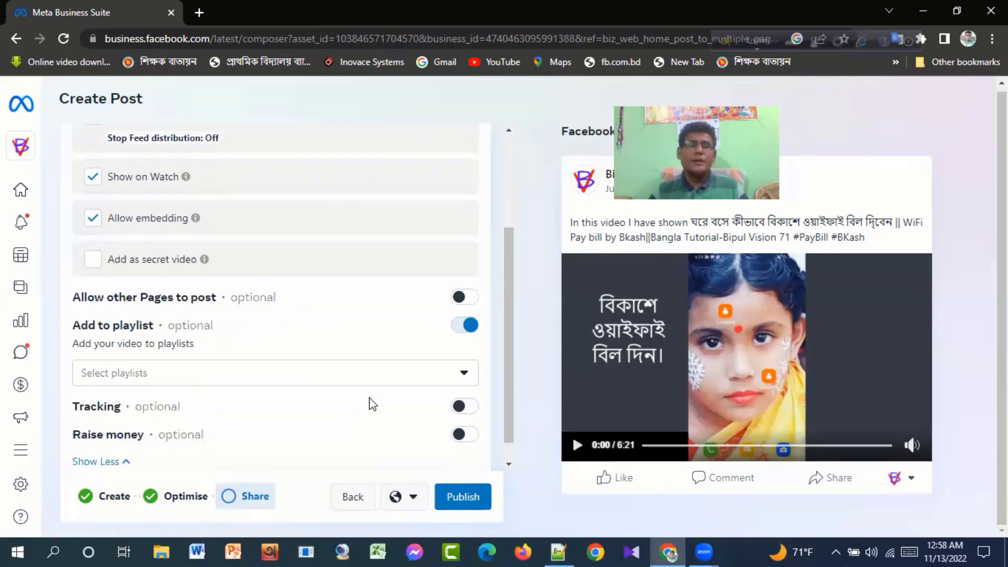
{"action": "left_click", "coordinate": [466, 378]}
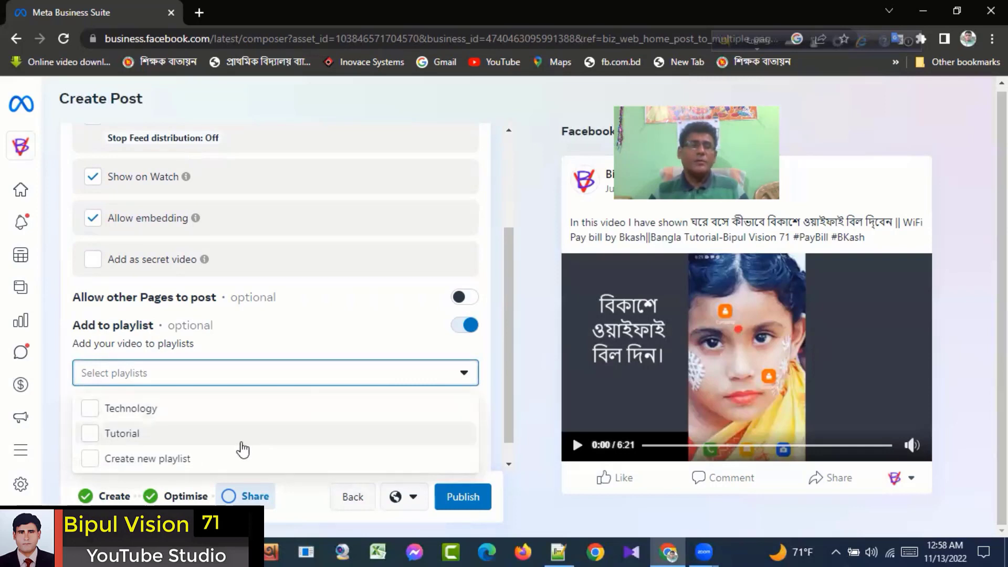
{"action": "left_click", "coordinate": [91, 436]}
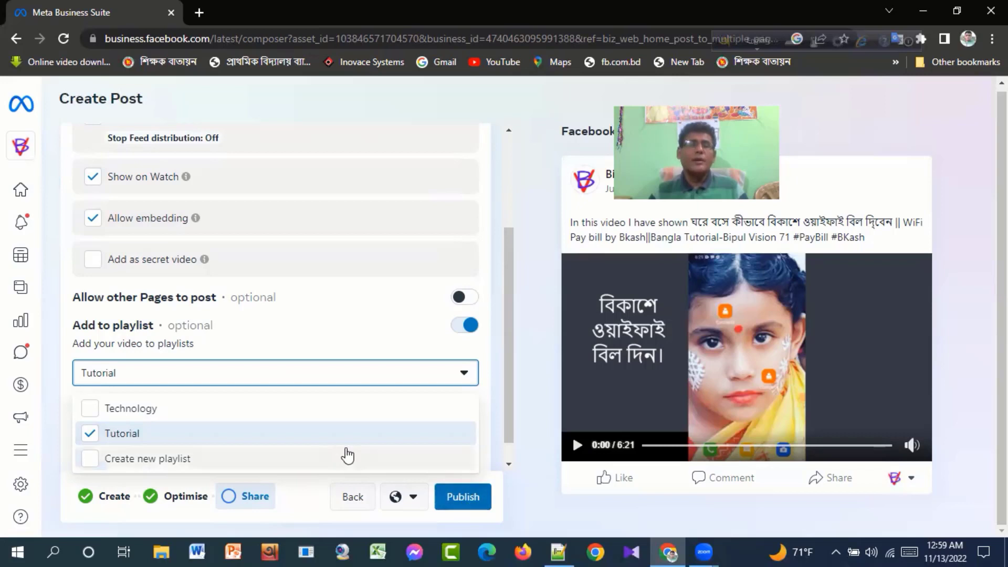
Switch the post from immediate publishing to scheduled and set the publishing time to 10:00 AM
{"action": "scroll", "coordinate": [326, 337], "scroll_direction": "up", "scroll_amount": 3}
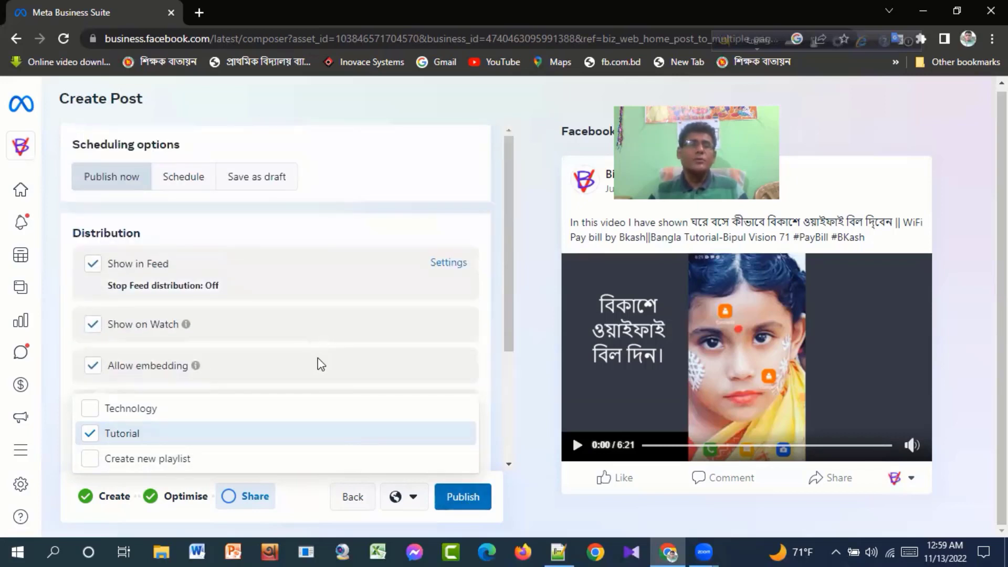
{"action": "left_click", "coordinate": [192, 181]}
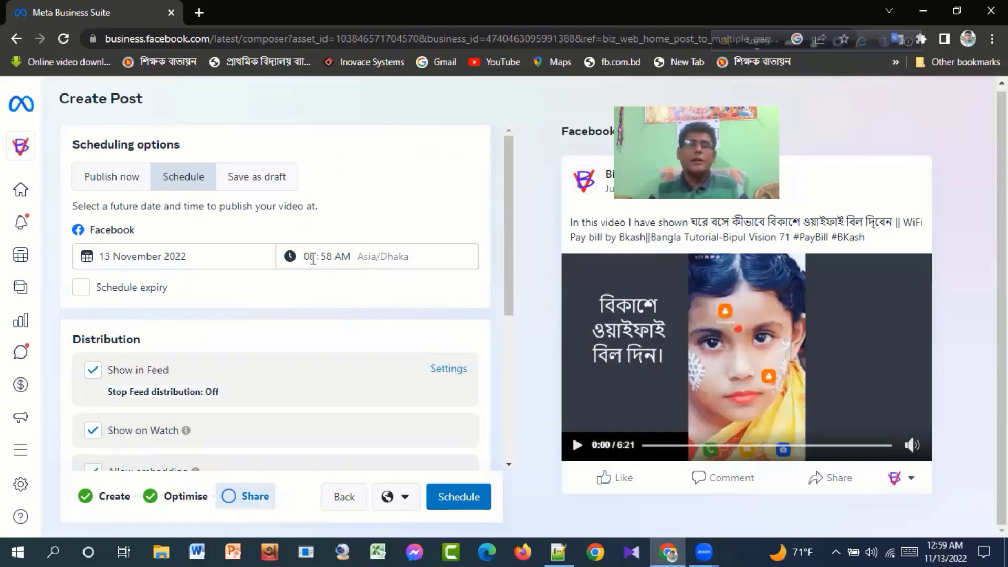
{"action": "left_click", "coordinate": [312, 256]}
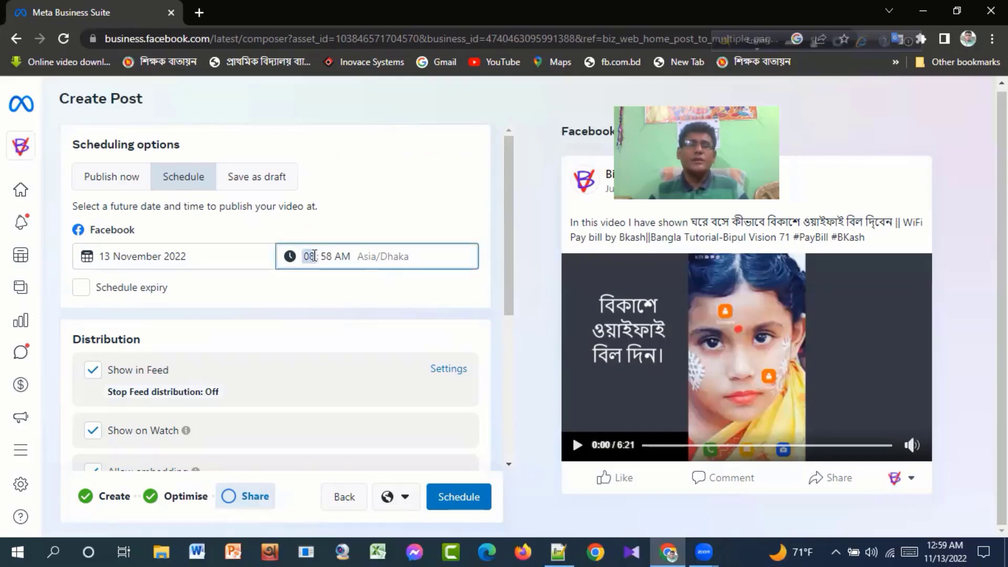
{"action": "type", "text": "10"}
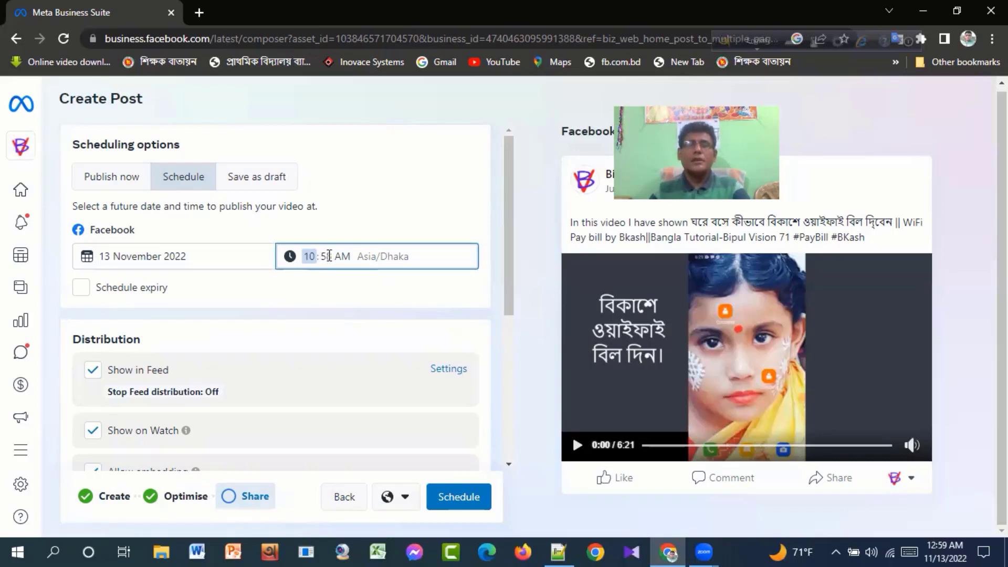
{"action": "left_click", "coordinate": [328, 256]}
{"action": "type", "text": "00"}
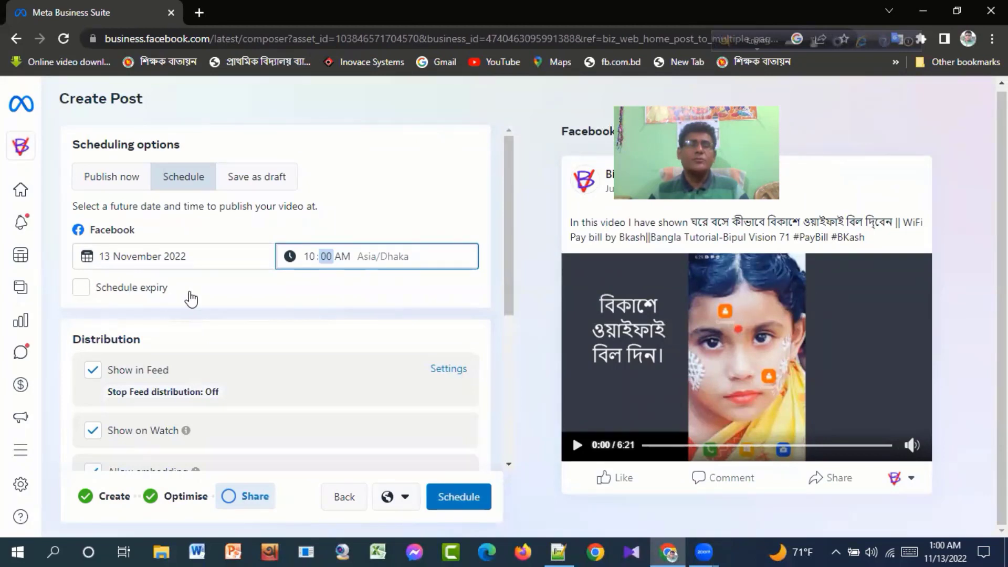
Review the distribution and playlist settings, submit the scheduled video post and dismiss the processing notice
{"action": "scroll", "coordinate": [197, 303], "scroll_direction": "down", "scroll_amount": 1}
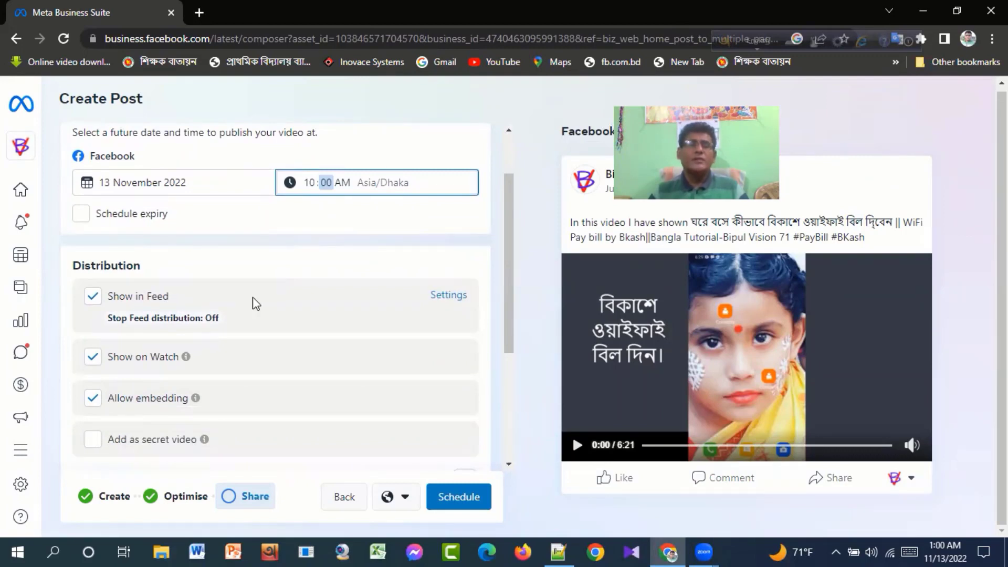
{"action": "scroll", "coordinate": [256, 304], "scroll_direction": "down", "scroll_amount": 1}
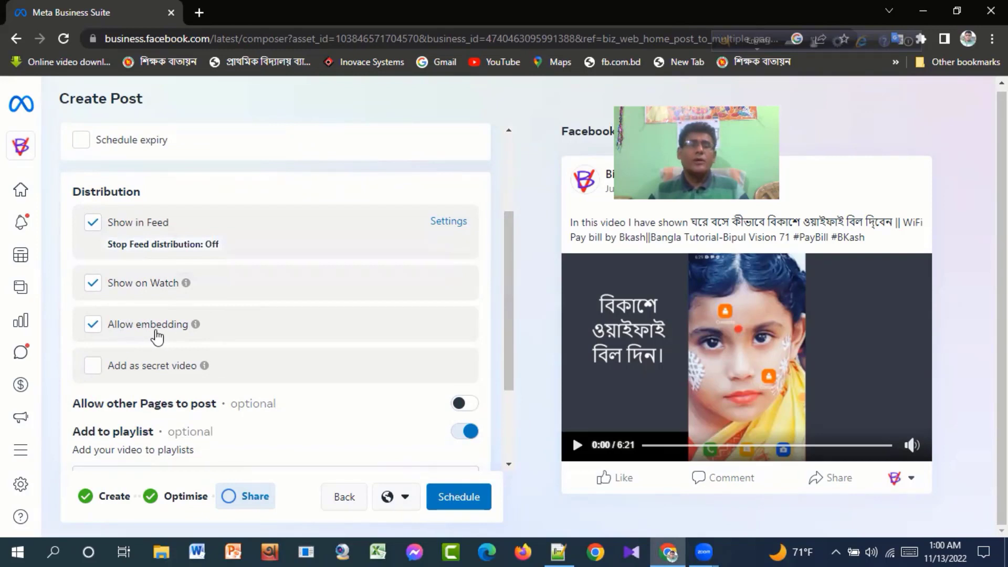
{"action": "scroll", "coordinate": [309, 332], "scroll_direction": "down", "scroll_amount": 1}
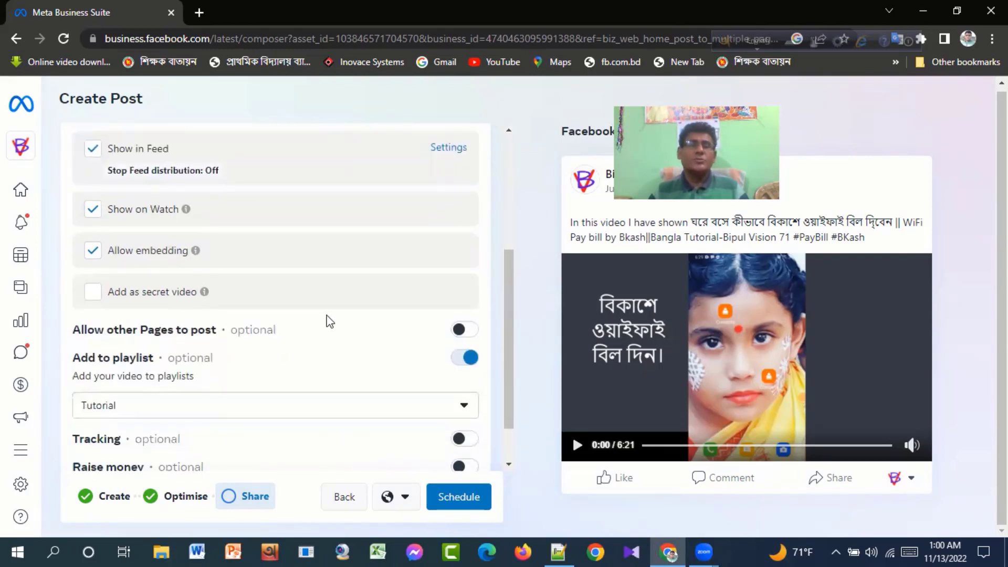
{"action": "scroll", "coordinate": [327, 318], "scroll_direction": "down", "scroll_amount": 1}
{"action": "scroll", "coordinate": [327, 331], "scroll_direction": "up", "scroll_amount": 1}
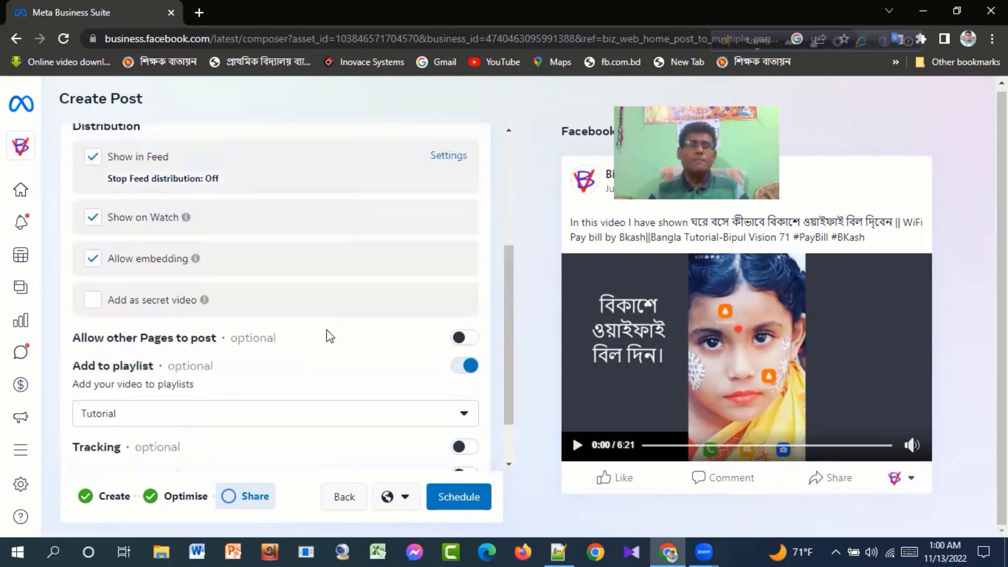
{"action": "scroll", "coordinate": [327, 335], "scroll_direction": "down", "scroll_amount": 1}
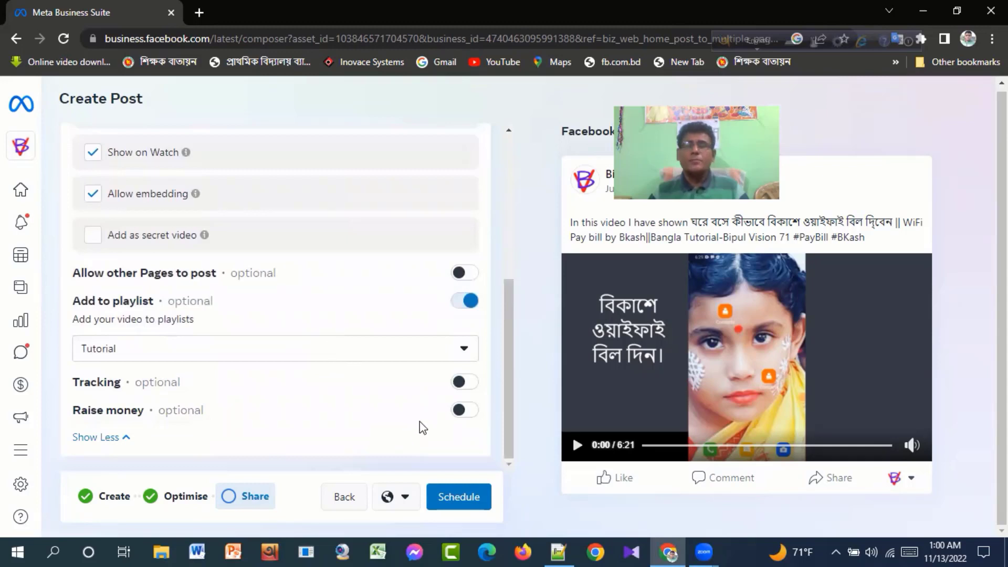
{"action": "left_click", "coordinate": [459, 499]}
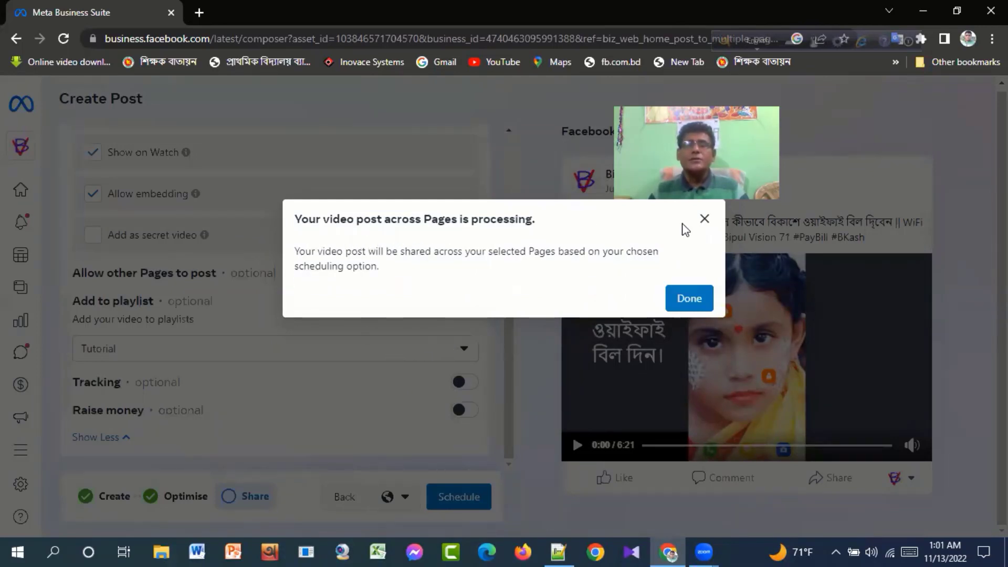
{"action": "left_click", "coordinate": [688, 305]}
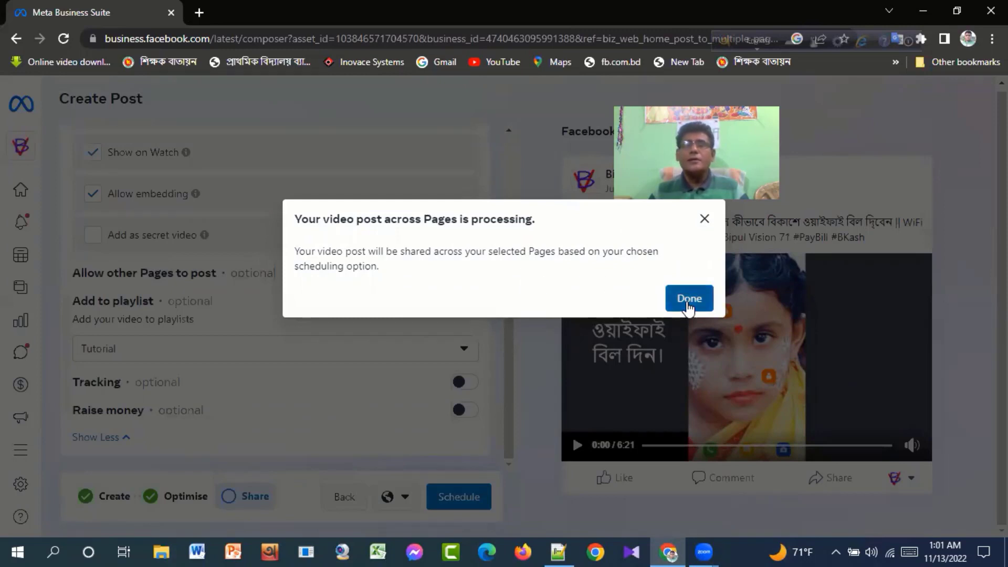